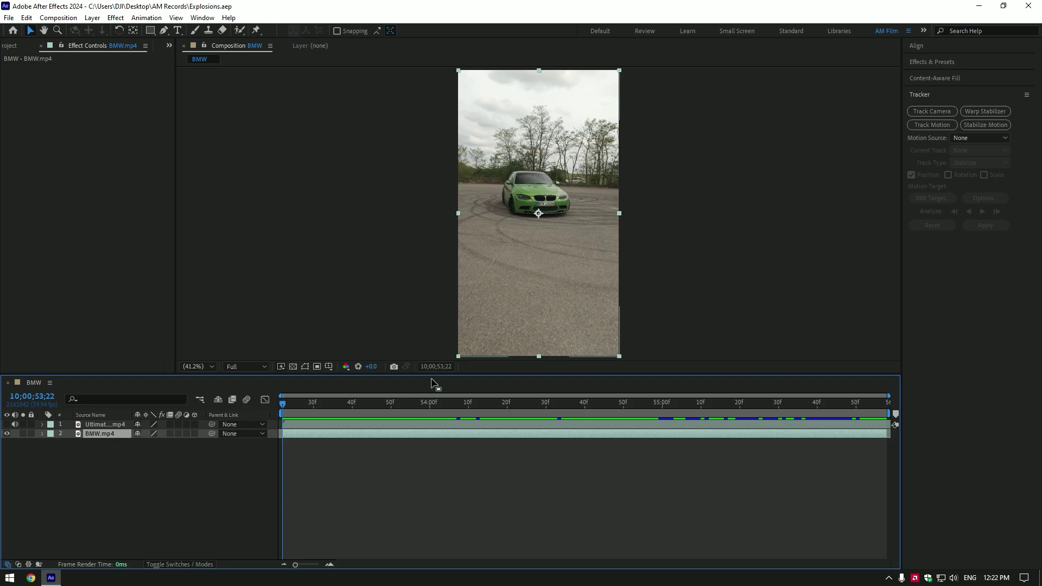
- Camera-track BMW.mp4, select the track points on the car's front, and create a null and camera from them
left_click(951, 113)
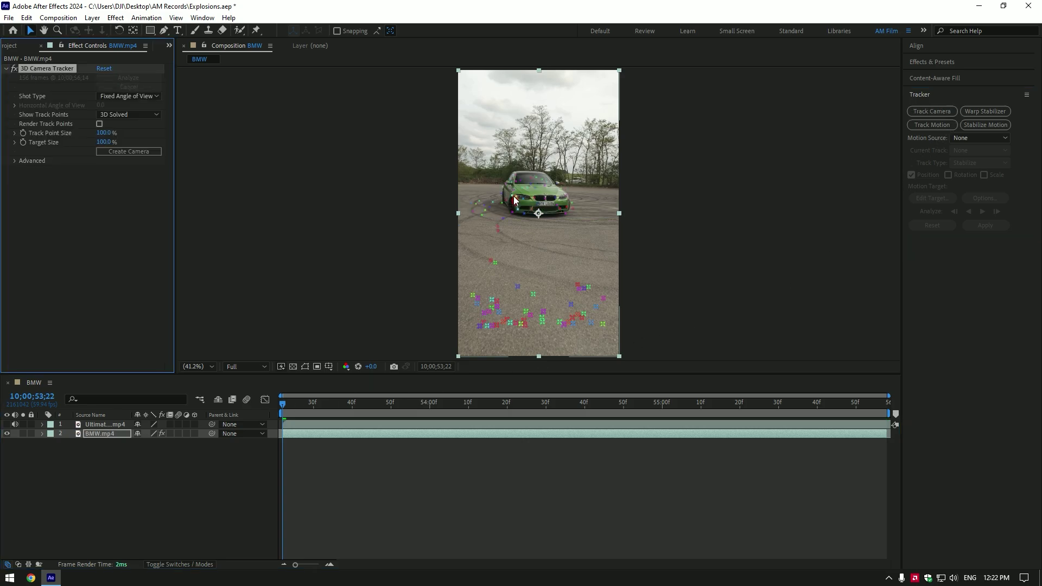
scroll(514, 200, "up", 1)
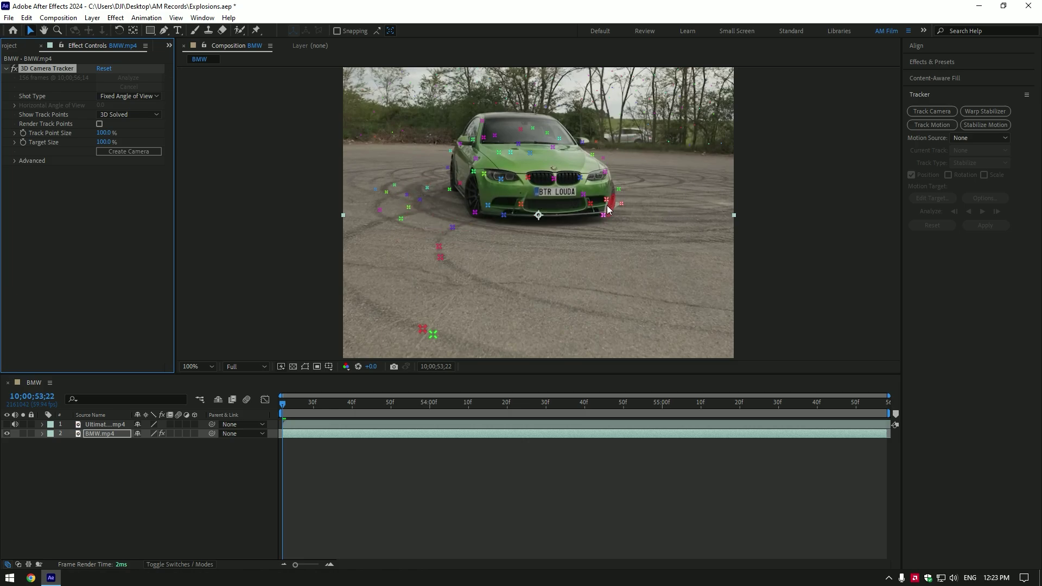
mouse_move(607, 200)
left_mouse_down()
mouse_move(565, 131)
mouse_move(477, 130)
mouse_move(460, 177)
mouse_move(530, 209)
mouse_move(597, 209)
left_mouse_up()
right_click(530, 163)
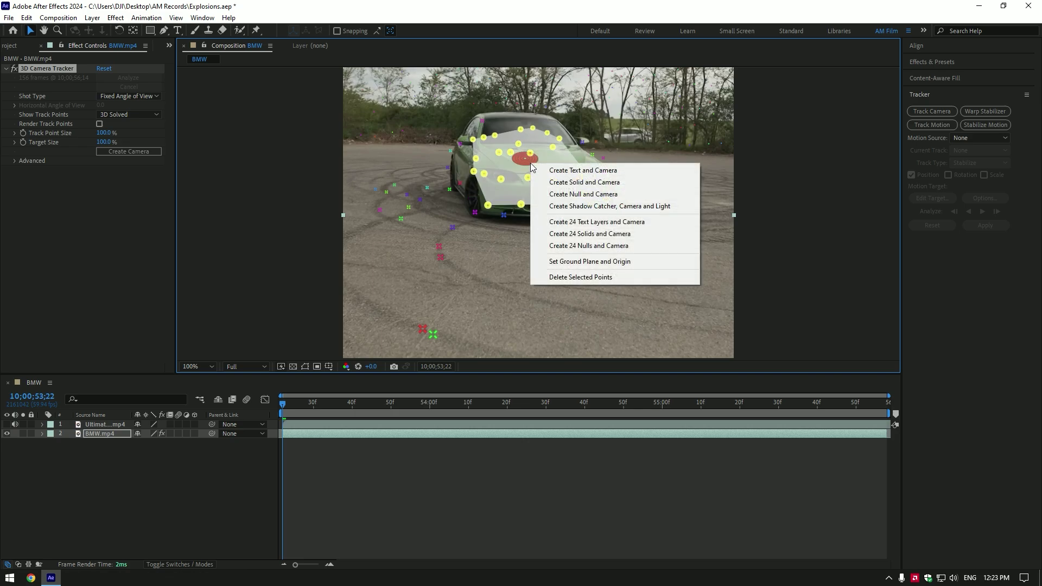
left_click(590, 195)
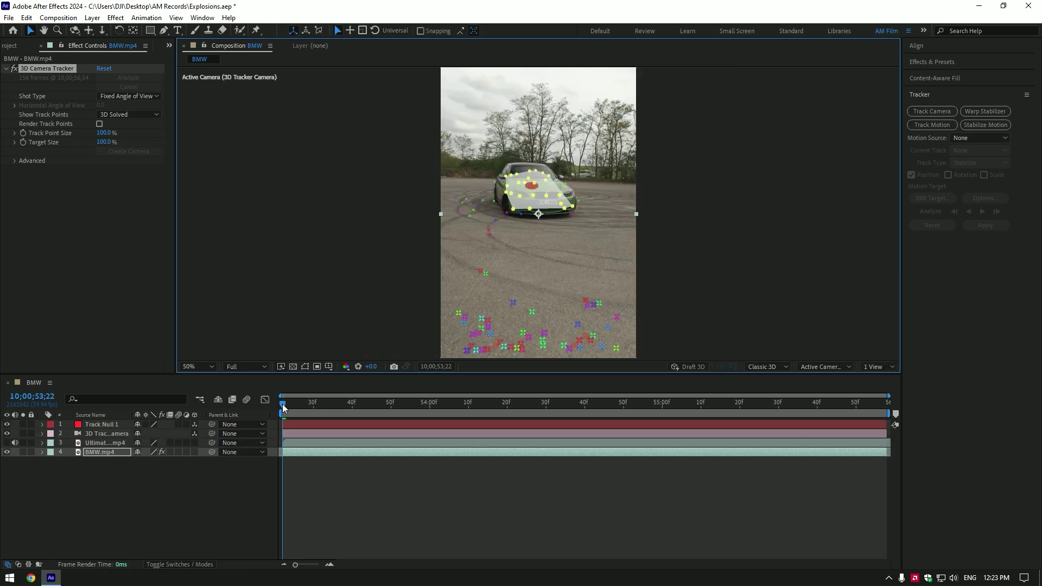
- Unhide the Ultimate Explosion layer and attach it to Track Null 1 as a 3D layer
left_click(34, 443)
left_click(7, 444)
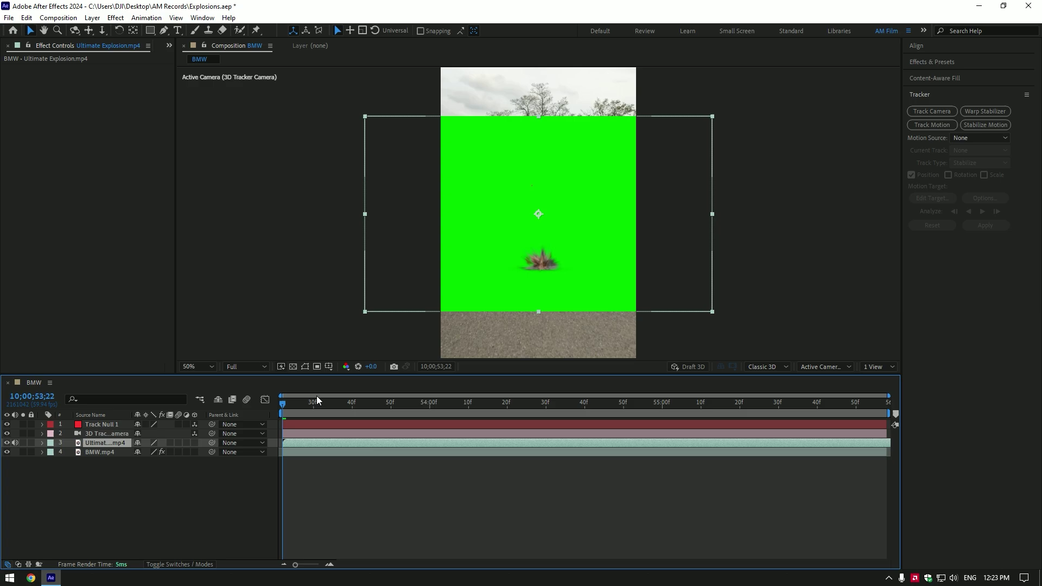
left_click_drag(317, 396, 494, 403)
left_click(711, 404)
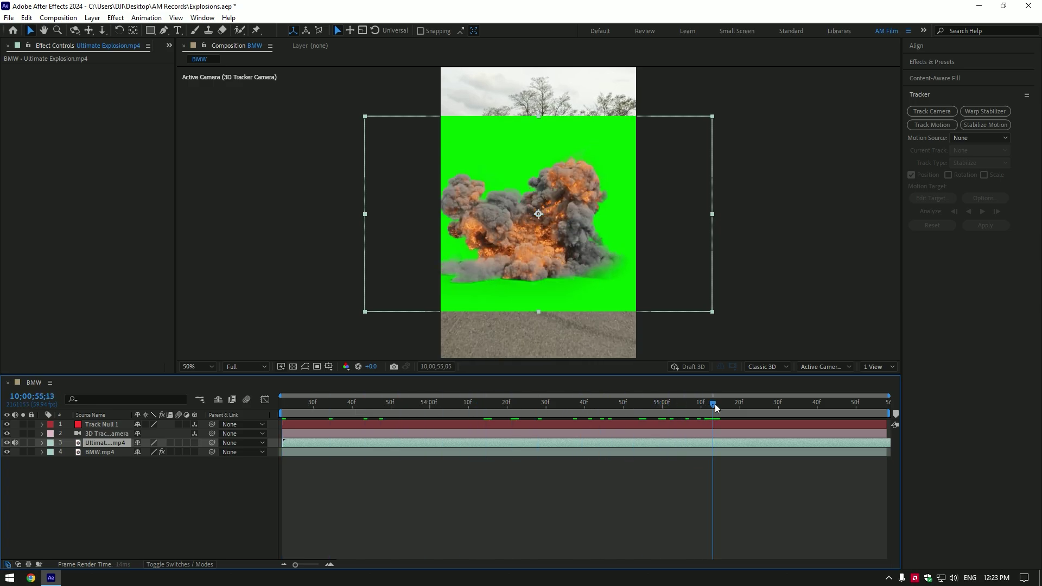
left_click_drag(213, 443, 120, 426)
left_click(195, 442)
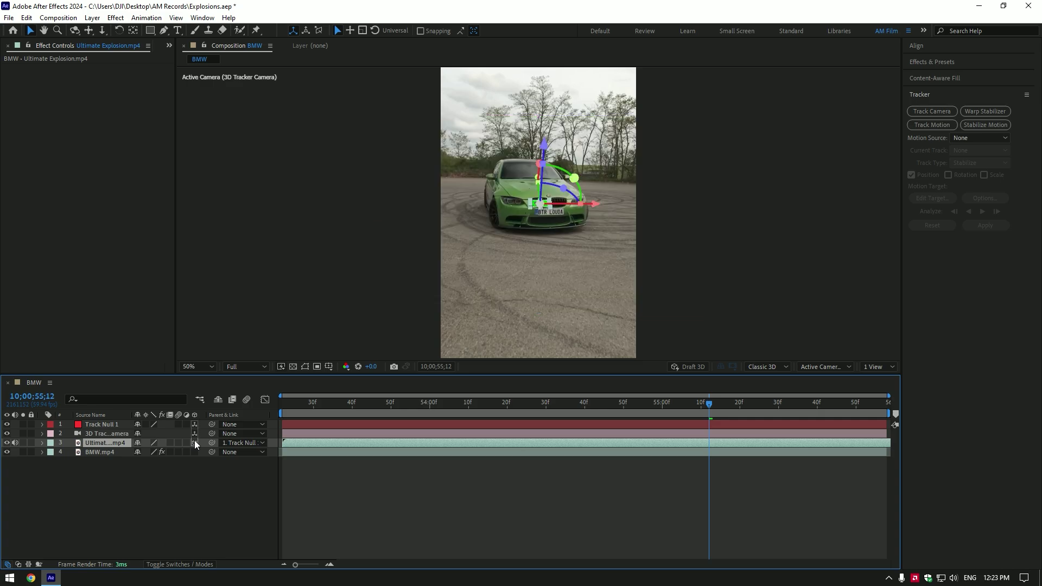
- Scale the explosion layer to 1119%, then raise it over the car and rotate it slightly to match the car's angle
key("s")
left_click_drag(152, 452, 695, 440)
left_click_drag(539, 164, 526, 111)
left_click(588, 153)
left_click_drag(555, 142, 535, 147)
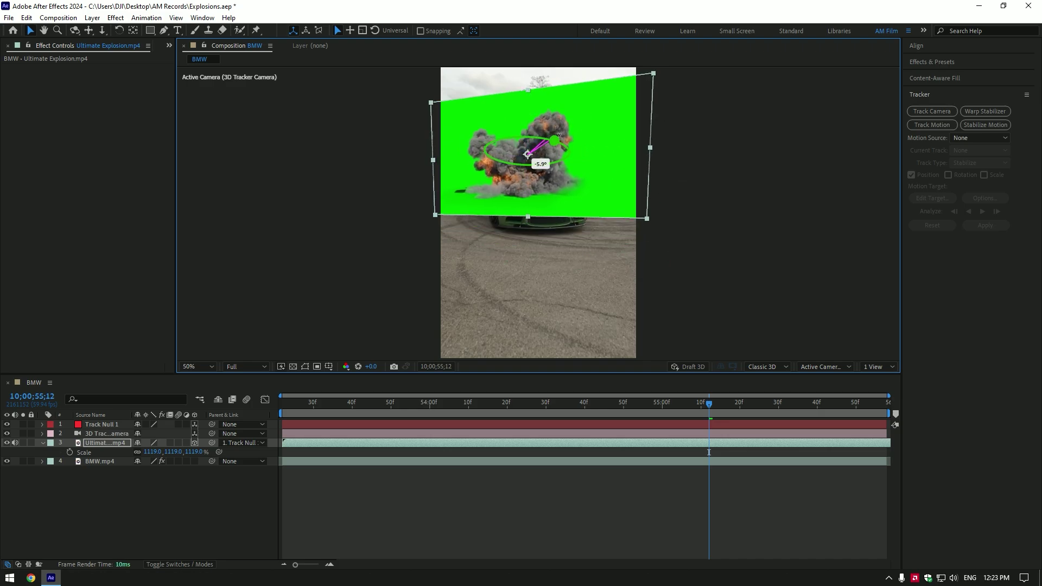
- Apply Keylight (1.2) to the explosion layer and sample its green background as the screen colour
key("ctrl+space")
type("ke")
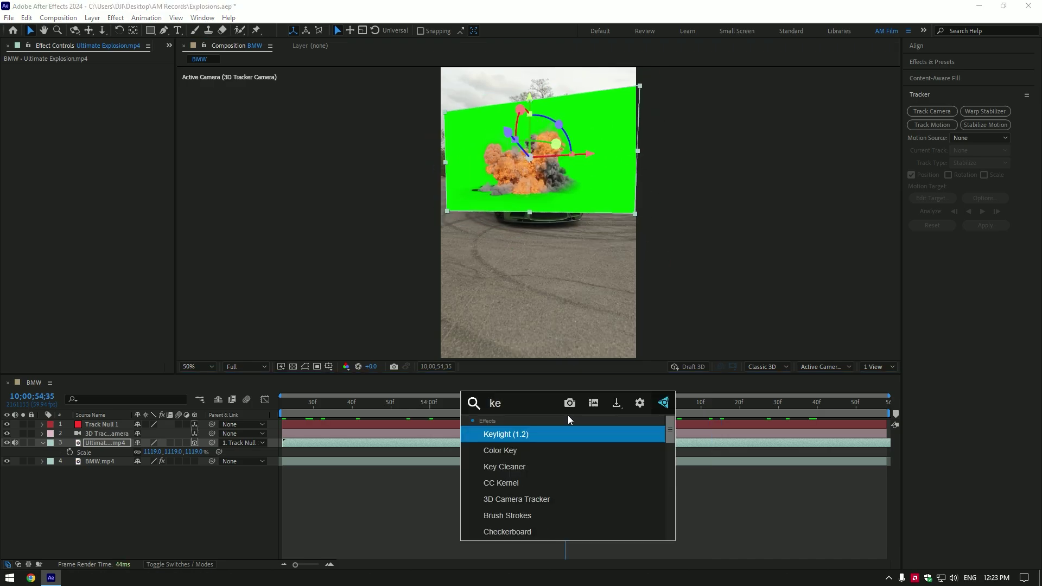
type("y")
key("Return")
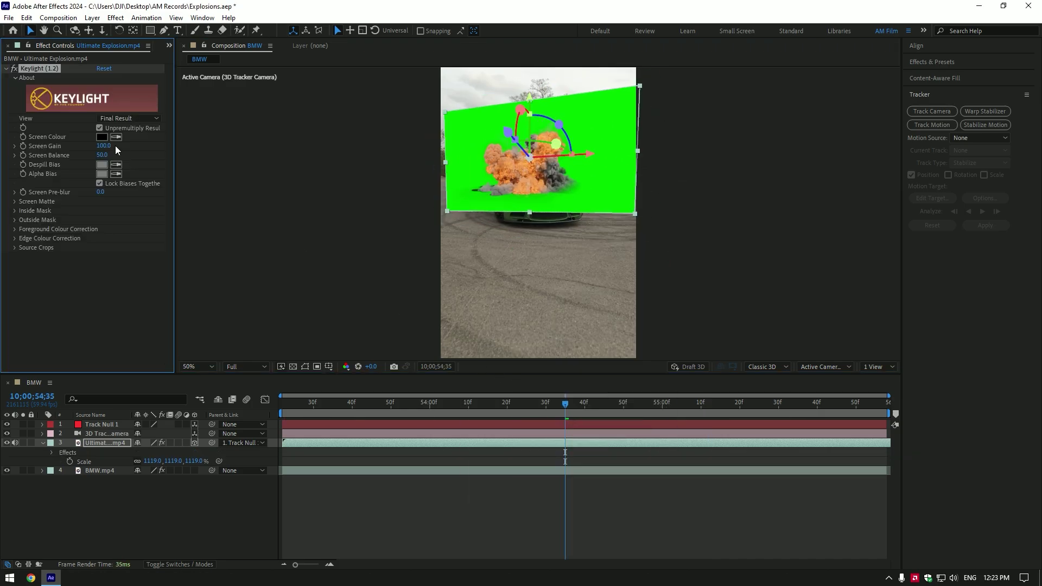
left_click(484, 129)
- Collapse the explosion layer's properties and preview the keyed explosion from the start of the composition
left_click(42, 445)
left_click(228, 510)
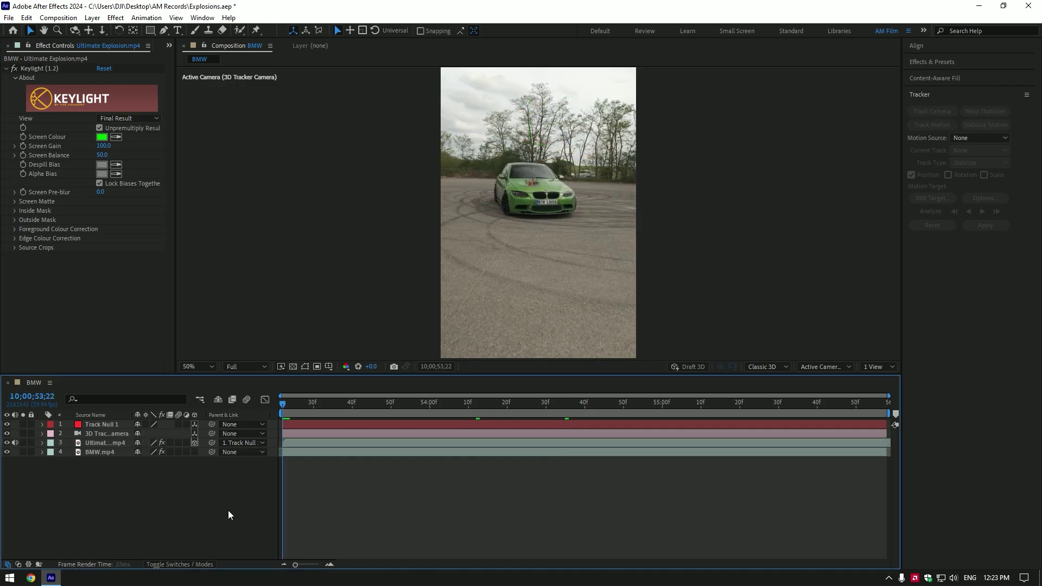
key("space")
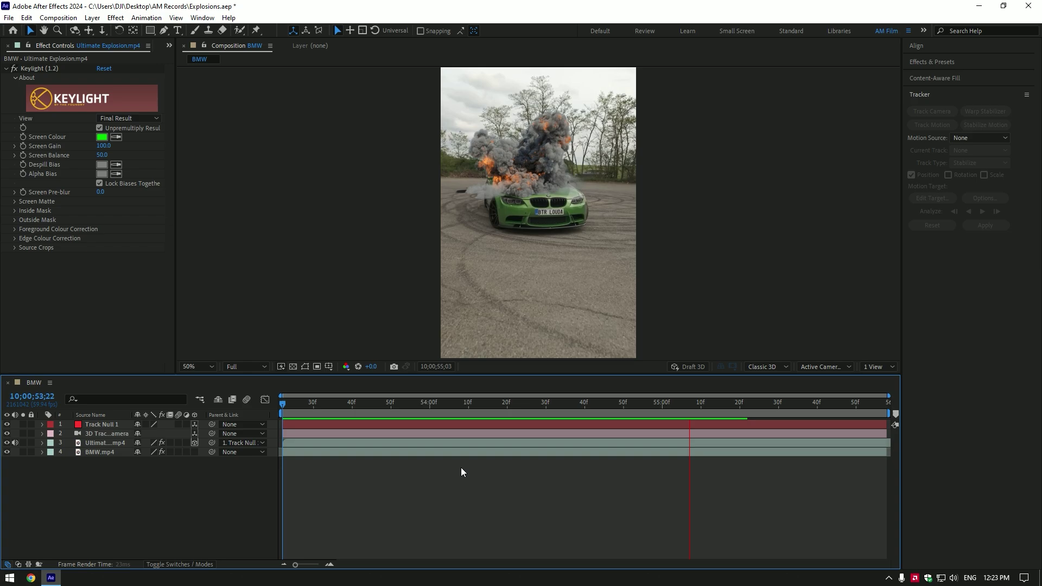
- Duplicate the BMW.mp4 layer at 10;00;53;32, move the copy above all other layers, and rename it Car only
left_click(320, 402)
left_click(93, 453)
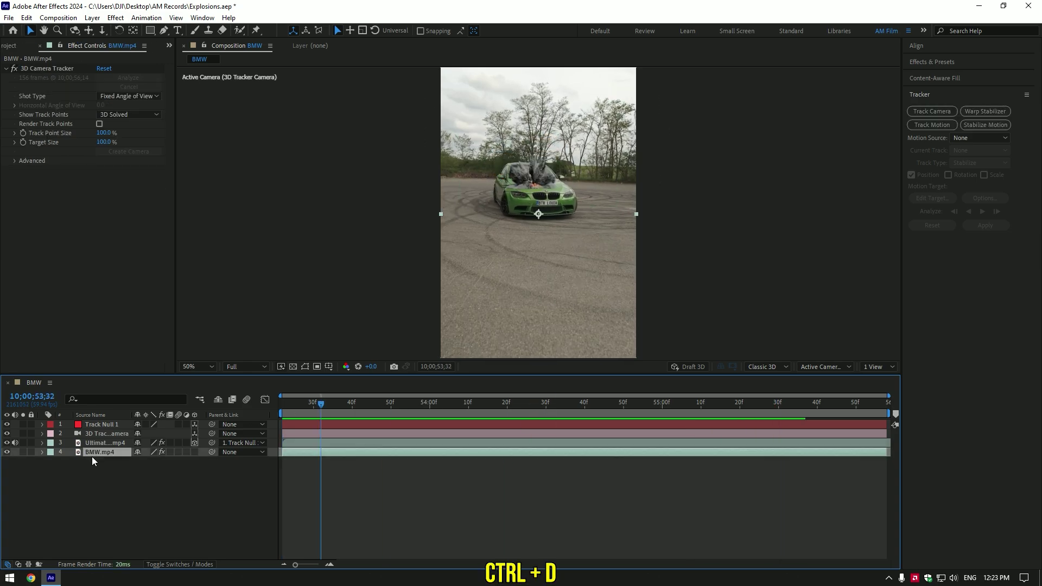
key("ctrl+d")
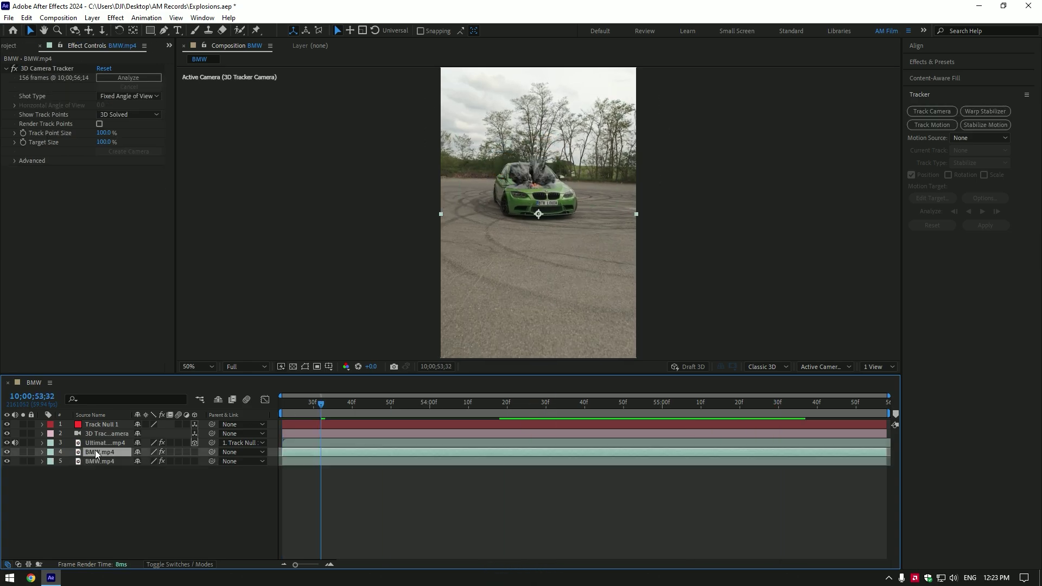
left_click_drag(96, 452, 98, 425)
right_click(98, 426)
left_click(128, 390)
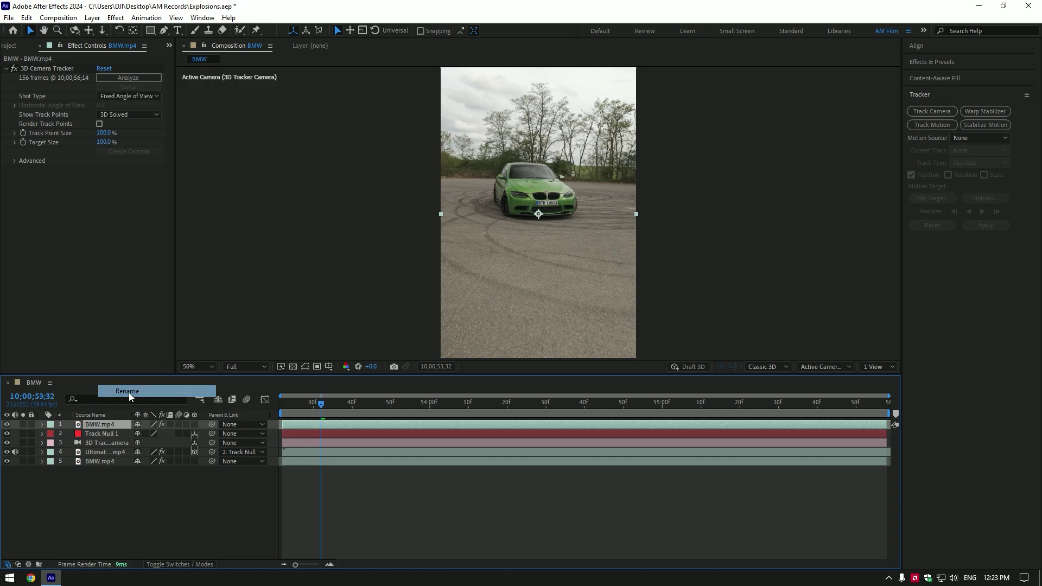
type("Car only")
key("Return")
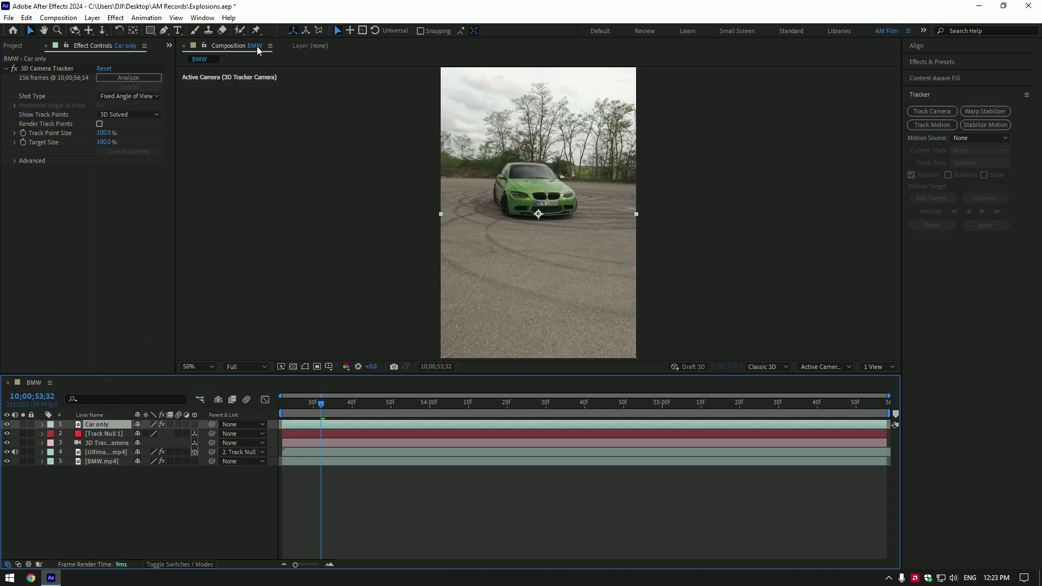
- Activate the Roto Brush tool and remove the 3D Camera Tracker effect from the Car only layer
left_click(240, 31)
left_click(37, 68)
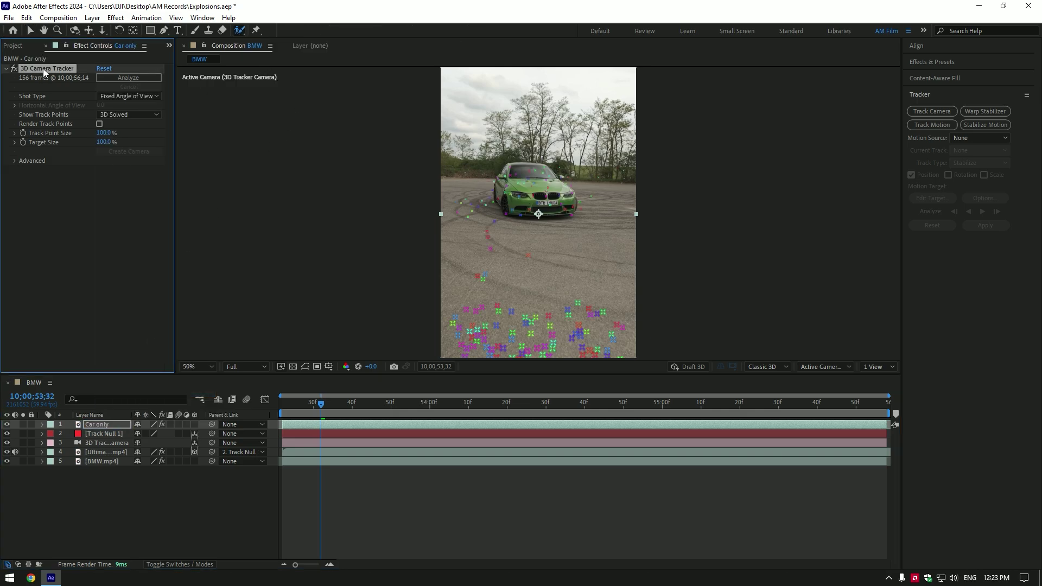
key("Delete")
- Isolate the car in the Car only layer with the Roto Brush and freeze the propagation
double_click(96, 424)
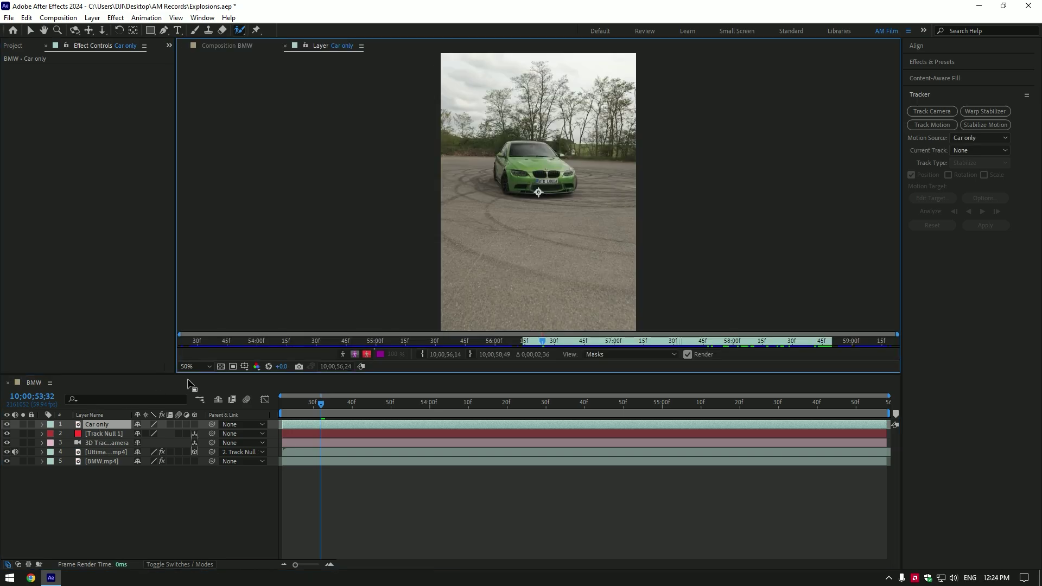
scroll(539, 146, "up", 2)
left_click_drag(458, 195, 458, 214)
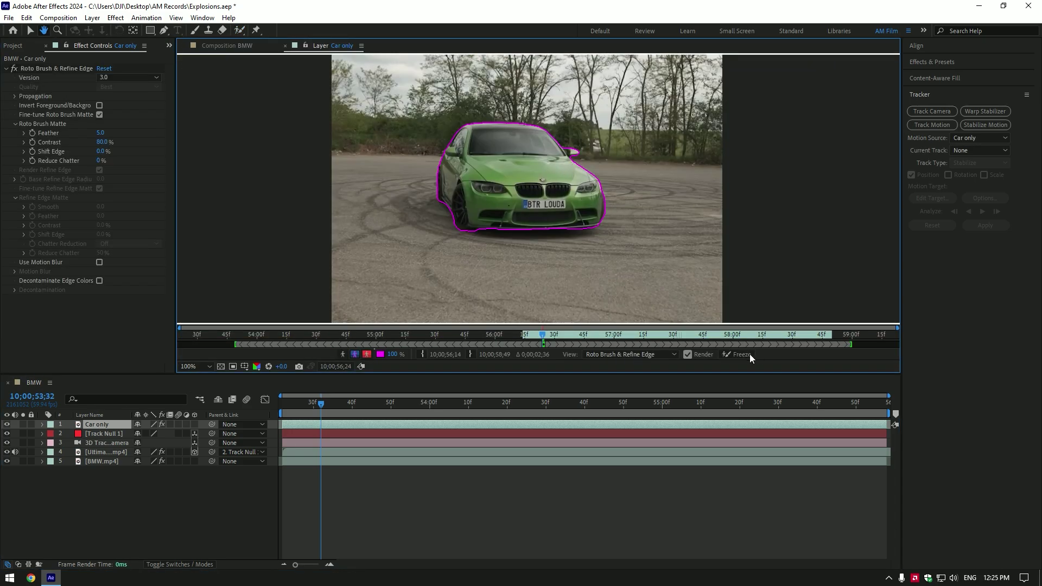
left_click(751, 354)
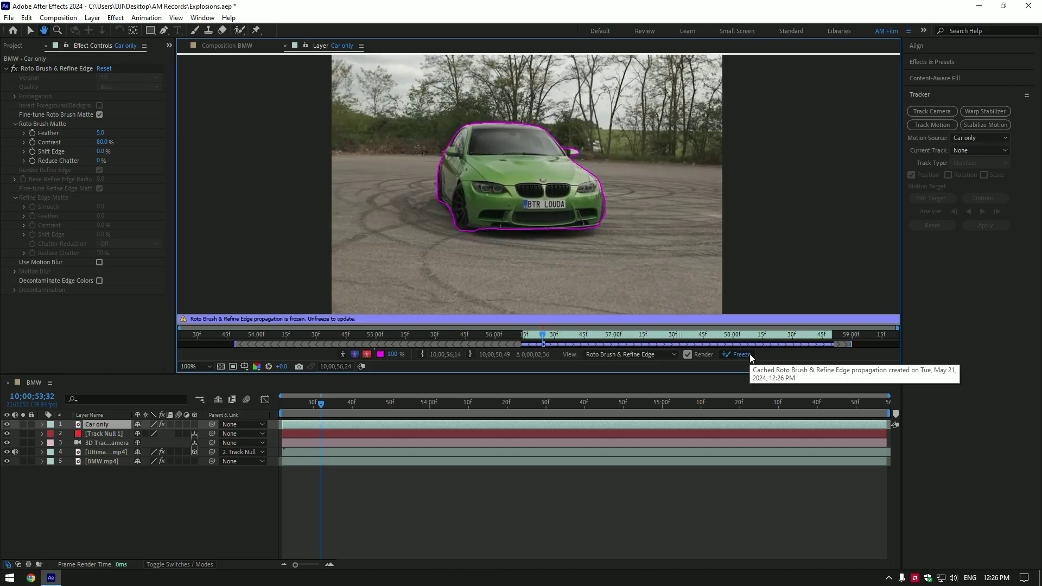
- Check the car's cut-out edges in the BMW composition at 10;00;55;12 and set the Roto Brush matte feather to 10
left_click(223, 46)
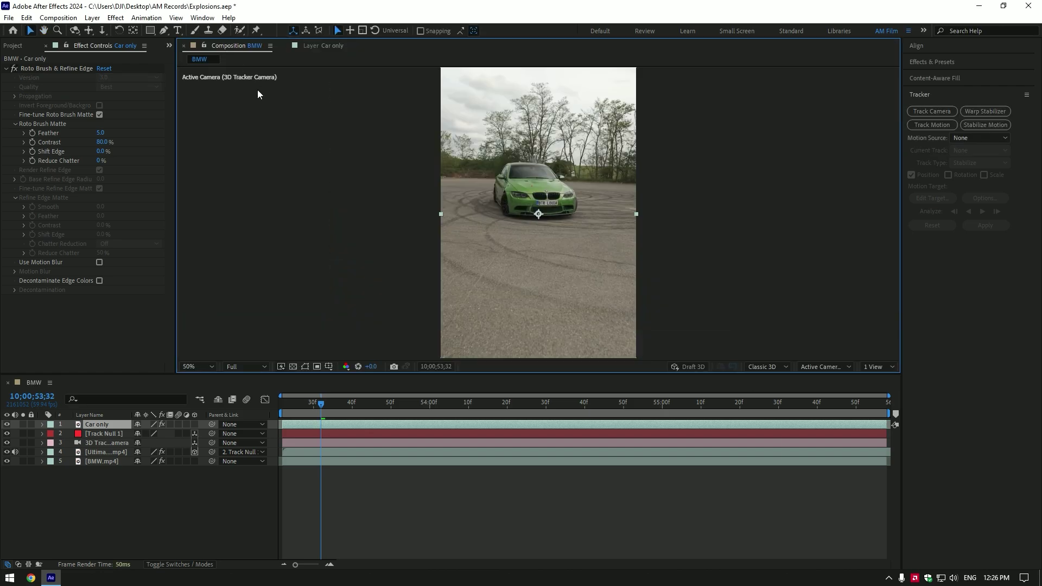
left_click_drag(320, 404, 709, 405)
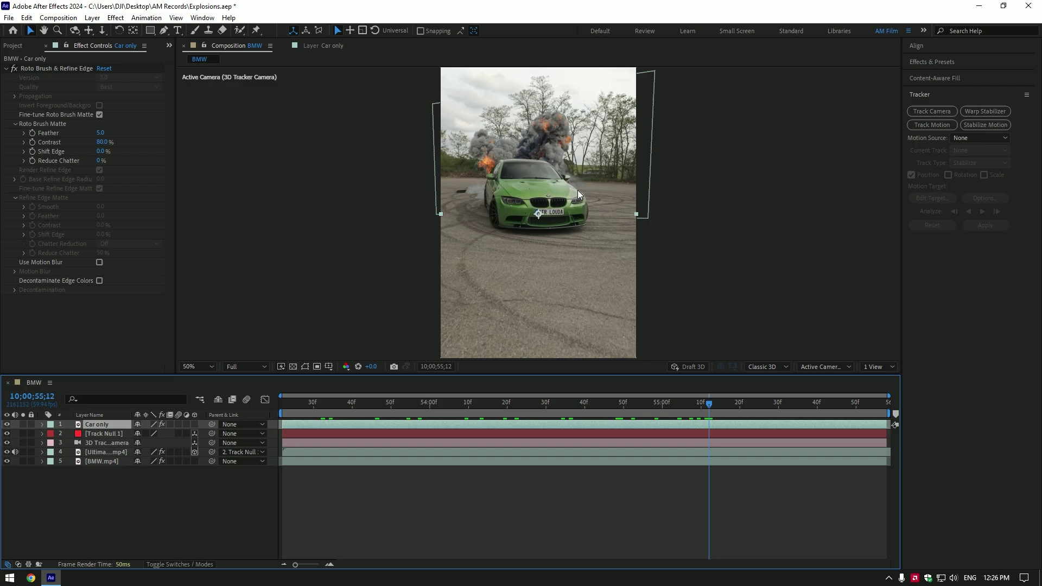
key("period")
key("period")
key("period")
key("period")
key("h")
left_click_drag(545, 125, 520, 243)
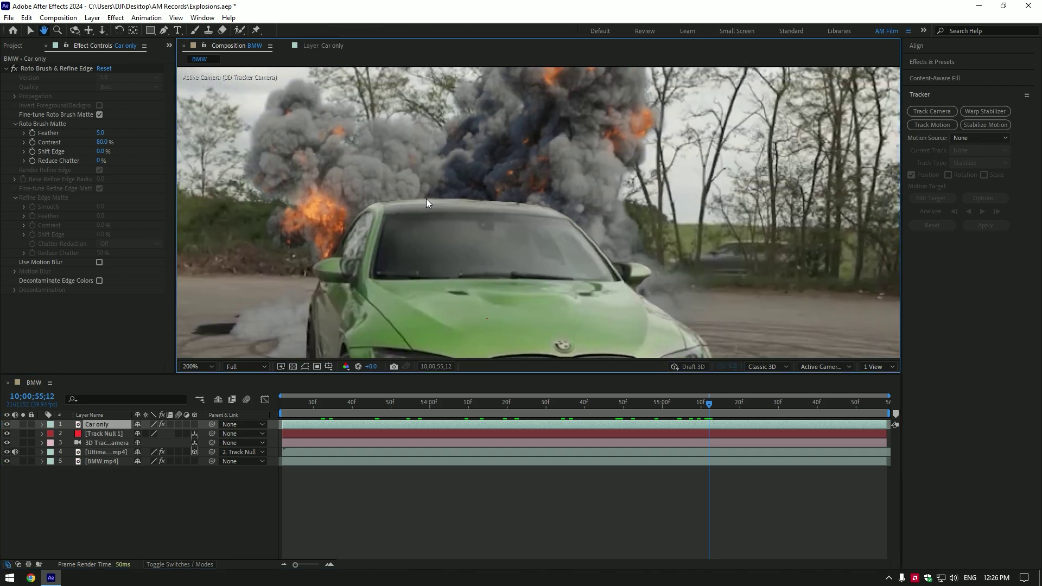
key("v")
left_click(100, 133)
type("10")
key("Return")
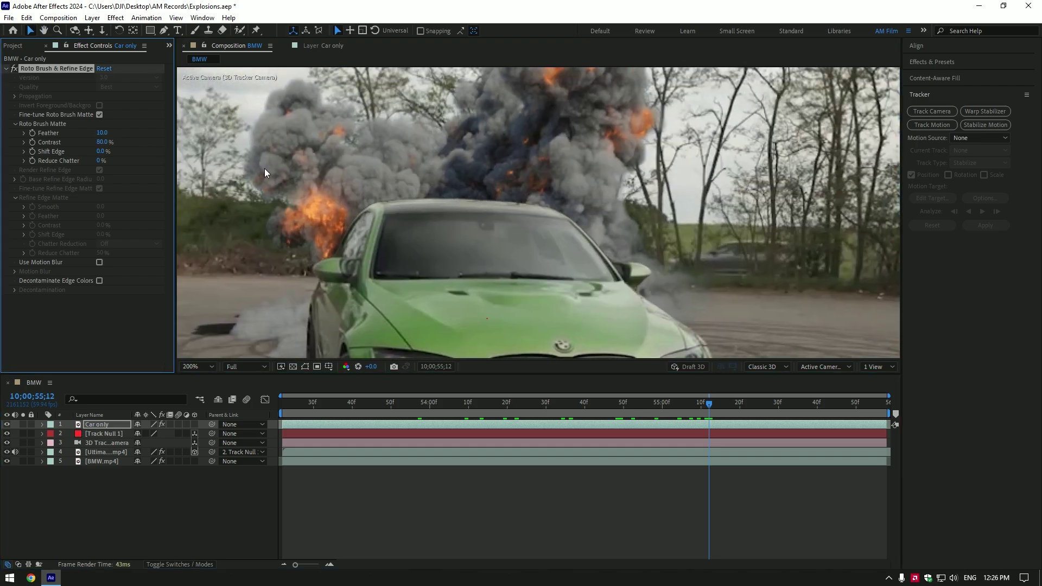
- Preview the explosion behind the cut-out car from the start of the composition
key("comma")
key("comma")
key("comma")
key("comma")
left_click_drag(697, 407, 252, 393)
key("space")
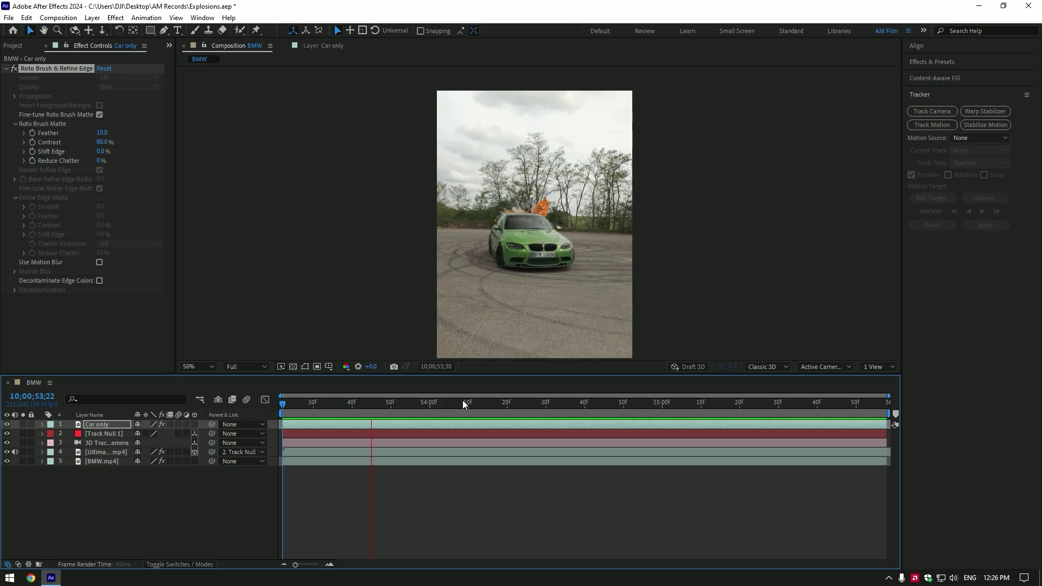
key("space")
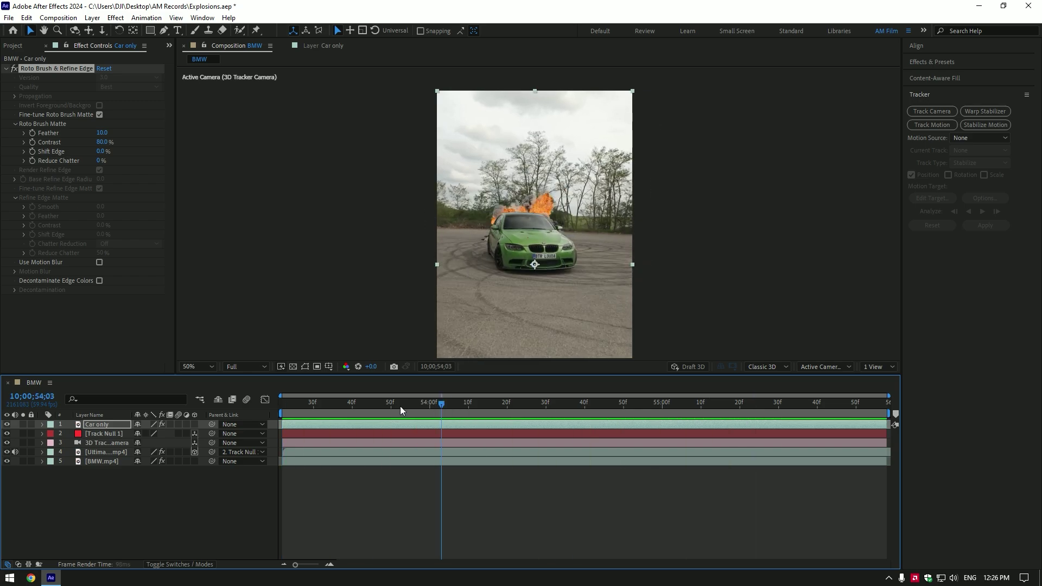
- Shift the explosion layer sideways so it erupts behind the right side of the car, and preview it
left_click(101, 451)
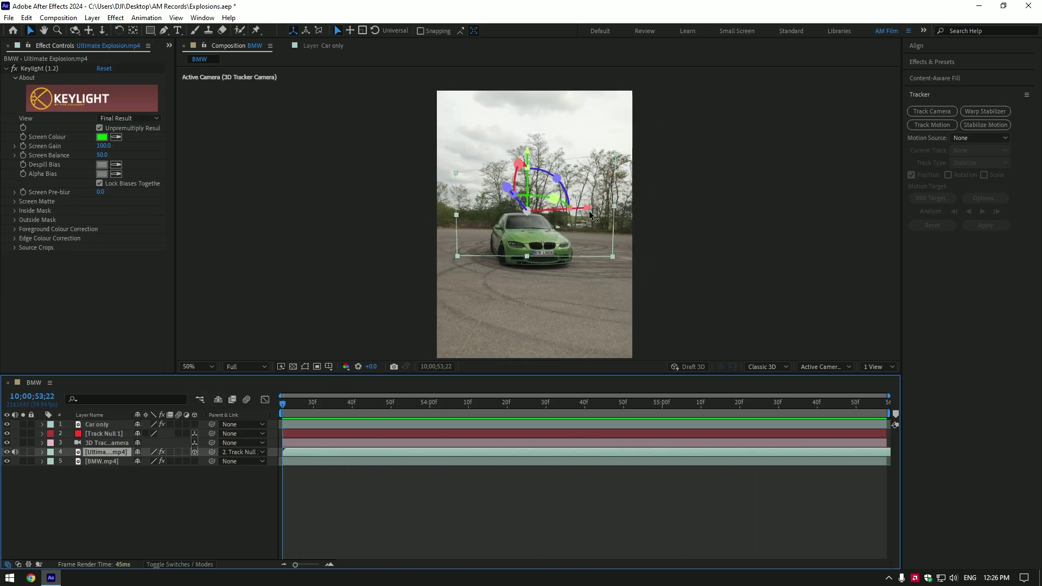
key("space")
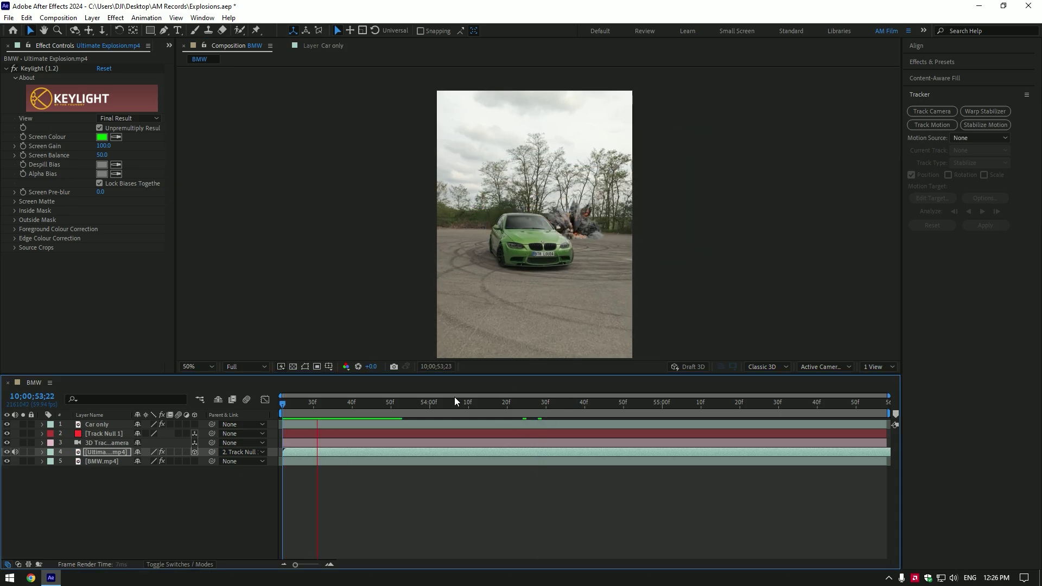
key("space")
- Duplicate the explosion layer, move the copy to the car's left side, scale it to 692%, and lower it to the ground
key("ctrl+d")
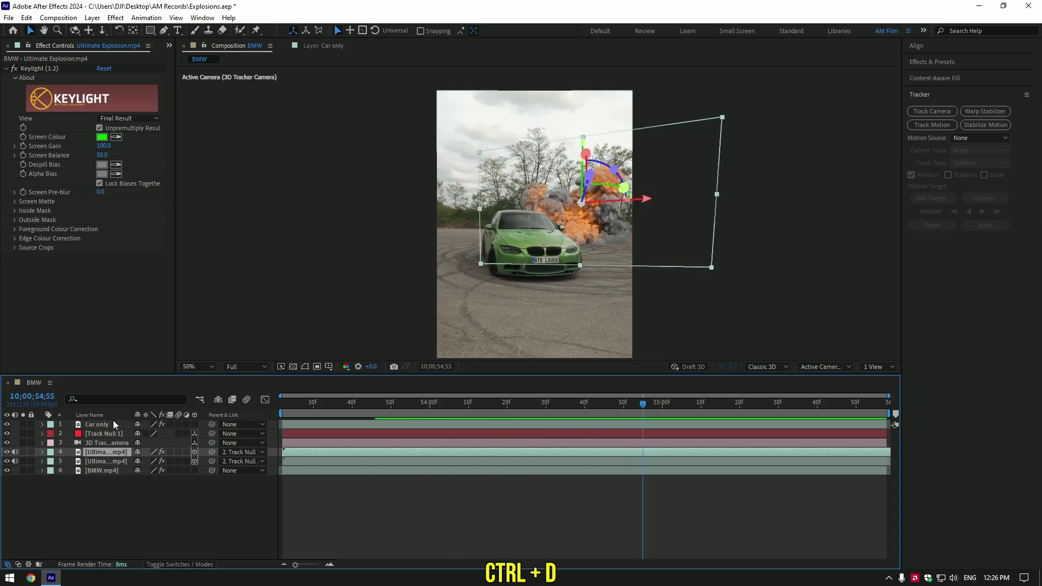
left_click_drag(646, 199, 527, 206)
key("s")
left_click_drag(153, 461, 71, 466)
left_click_drag(470, 152, 470, 164)
- Delay the larger explosion layer to start at about 10;00;54;23 and return to the start of the composition
left_click_drag(412, 406, 324, 408)
left_click(295, 470)
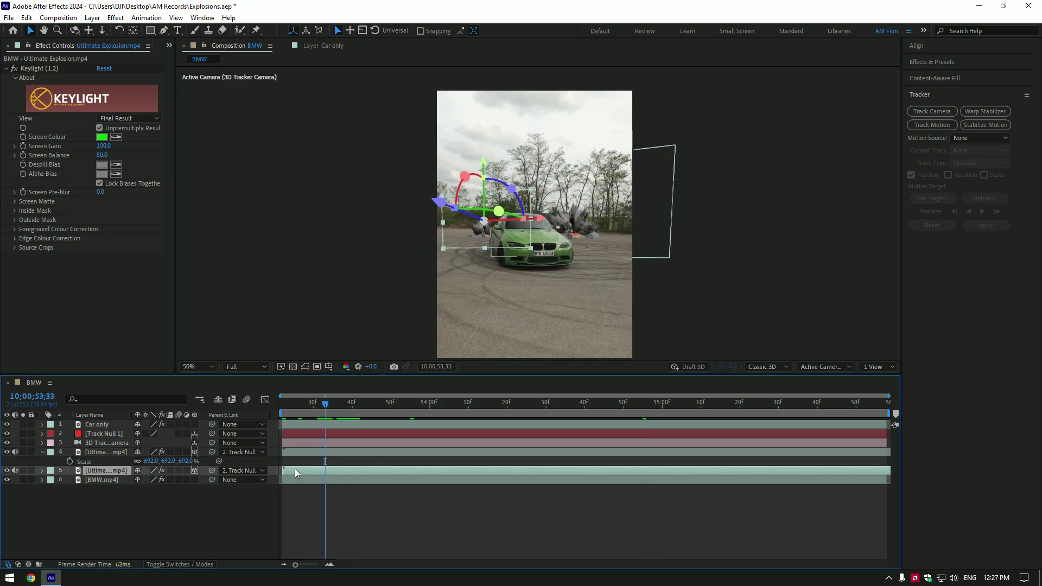
left_click(46, 451)
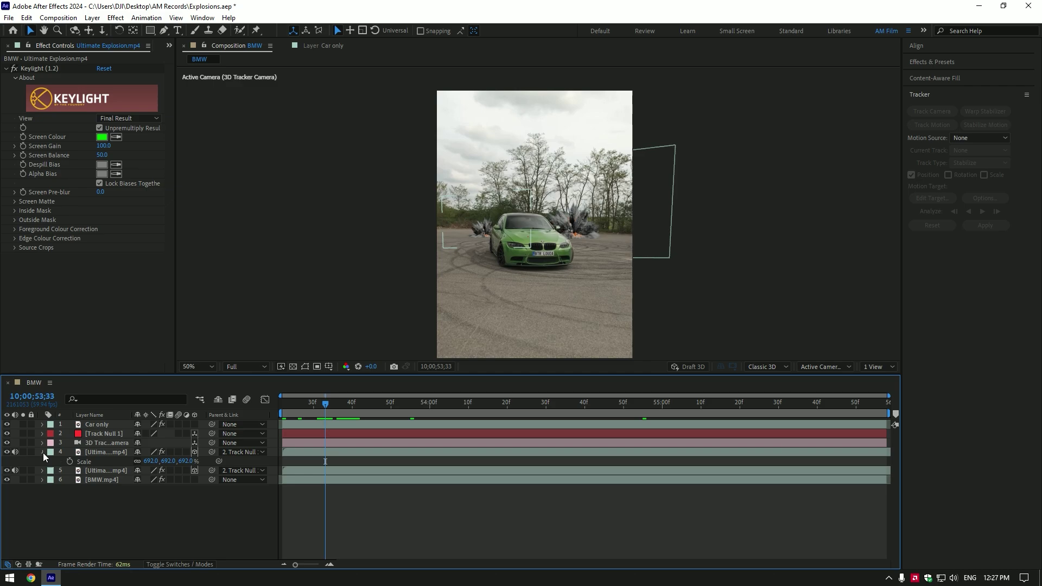
left_click(44, 452)
left_click(300, 464)
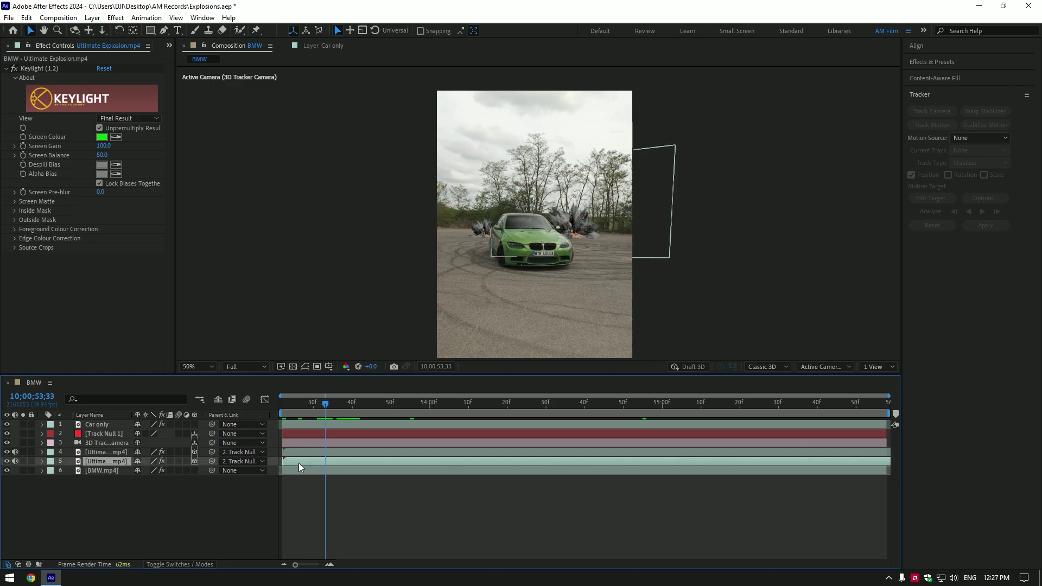
left_click_drag(298, 464, 546, 464)
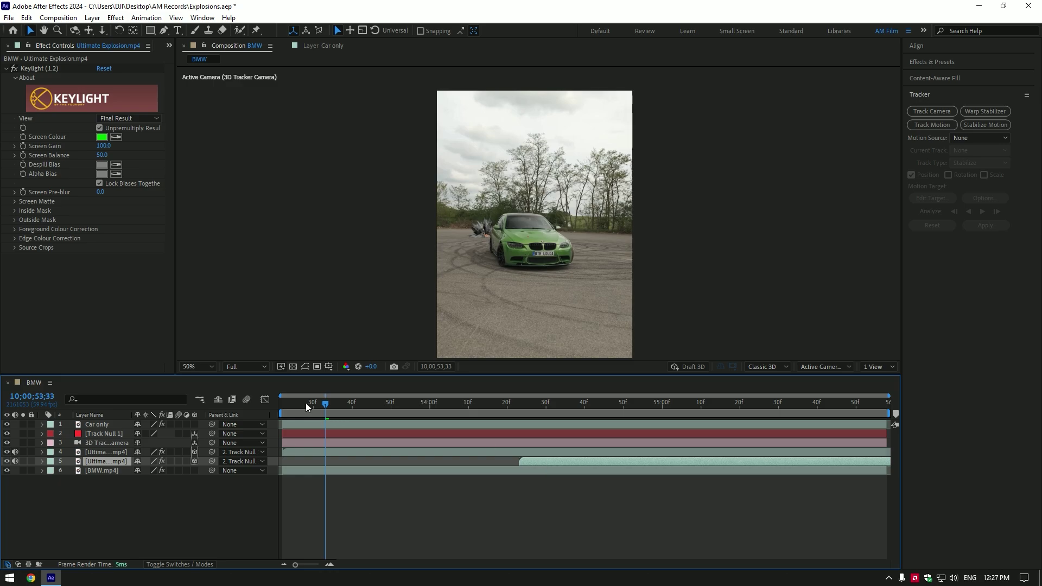
left_click_drag(305, 403, 203, 441)
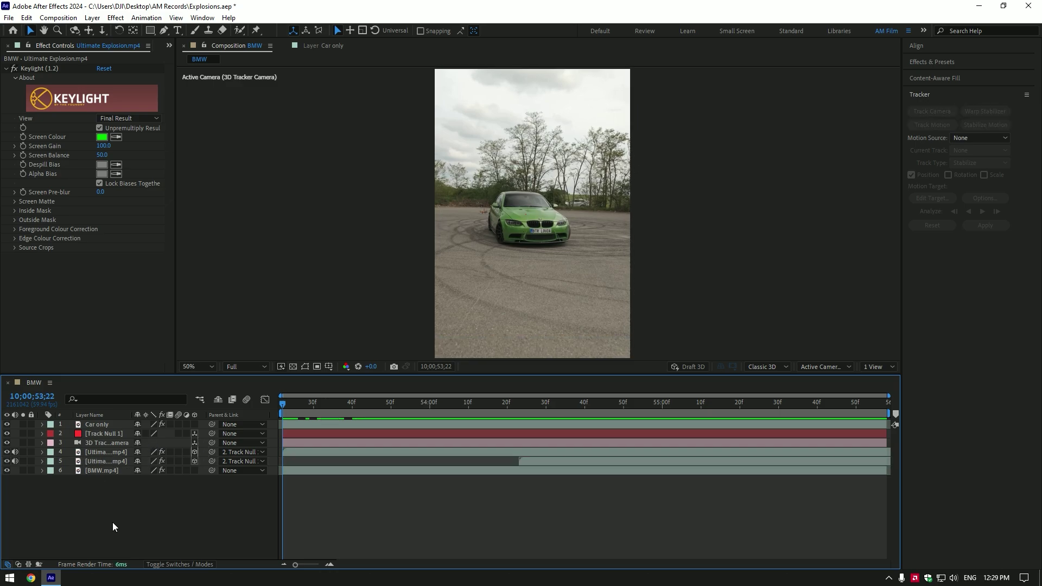
- Add an adjustment layer above the car cut-out and trim its end to 10;00;54;02
right_click(116, 526)
mouse_move(256, 401)
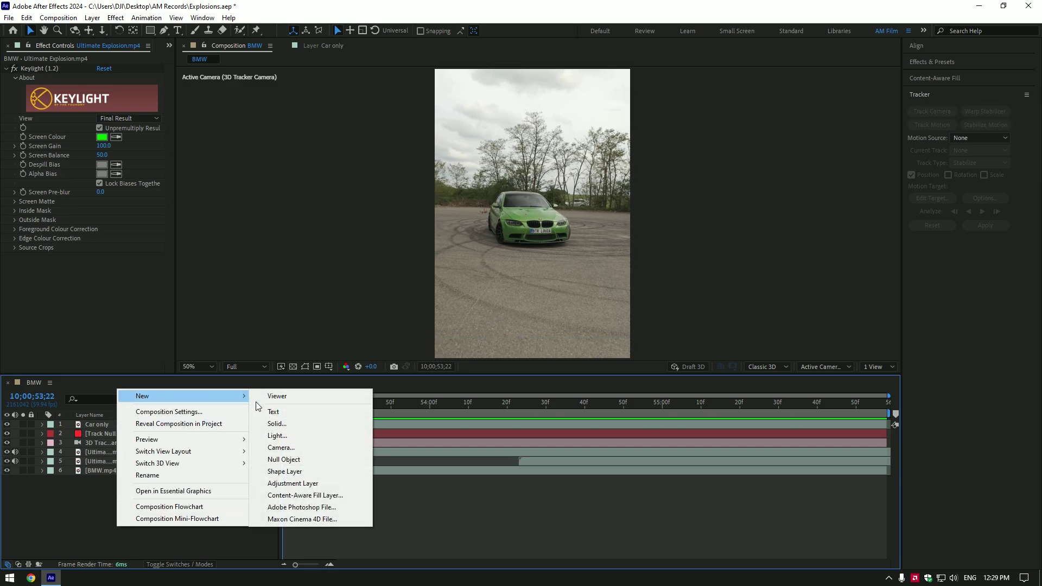
left_click(275, 482)
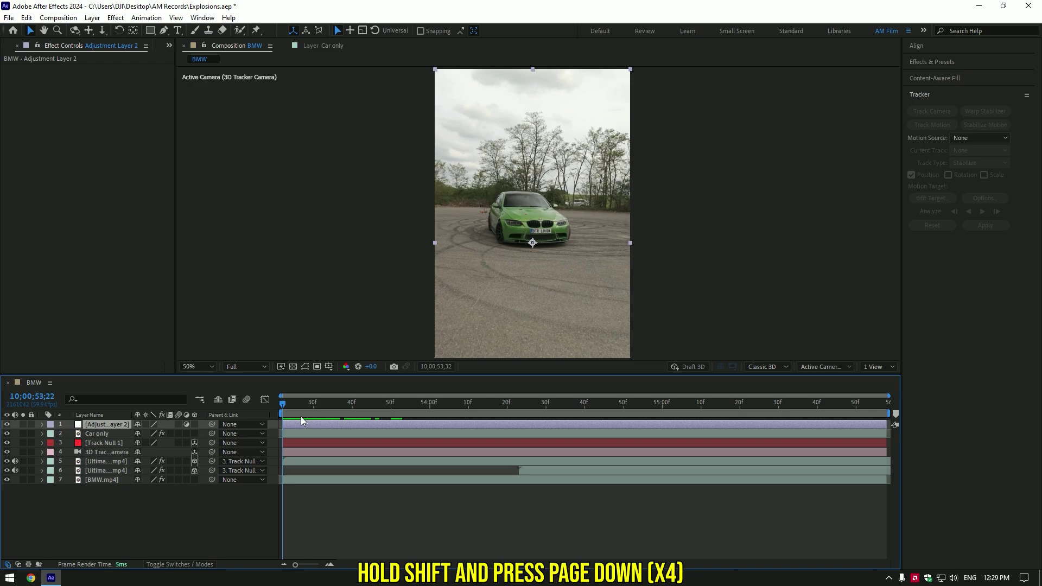
key("shift+Page_Down")
key("shift+Page_Down")
key("shift+Page_Down")
key("shift+Page_Down")
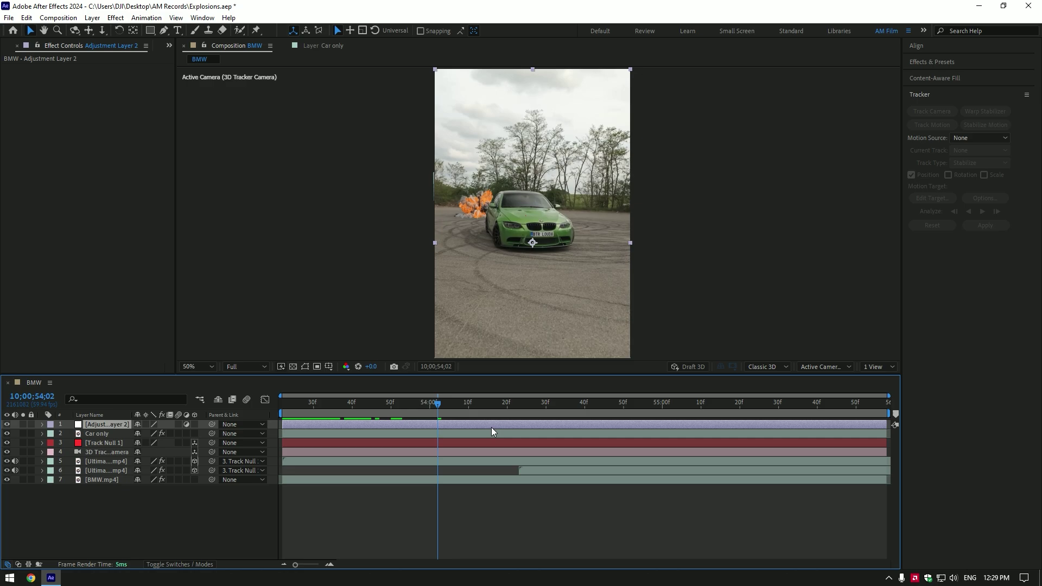
key("alt+bracketright")
- Return to the start of the composition and apply the Motion Tile effect to the adjustment layer
key("shift+Page_Up")
key("shift+Page_Up")
key("shift+Page_Up")
key("shift+Page_Up")
key("ctrl+space")
type("mot")
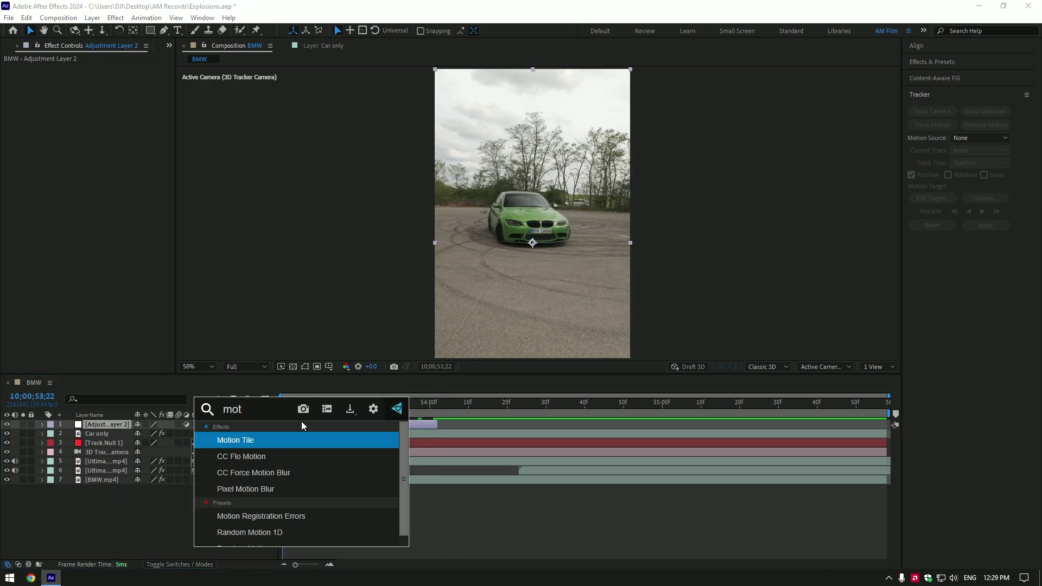
key("Return")
- Keyframe Motion Tile's Tile Center vertically, at about 668 at the composition start and 621 at 10;00;53;32
scroll(466, 256, "up", 2)
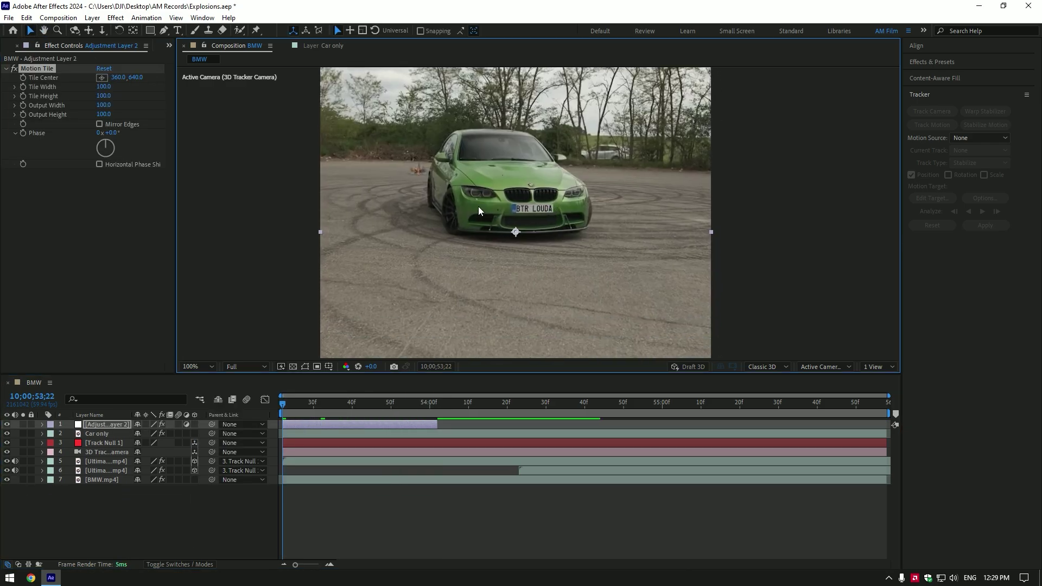
left_click(23, 79)
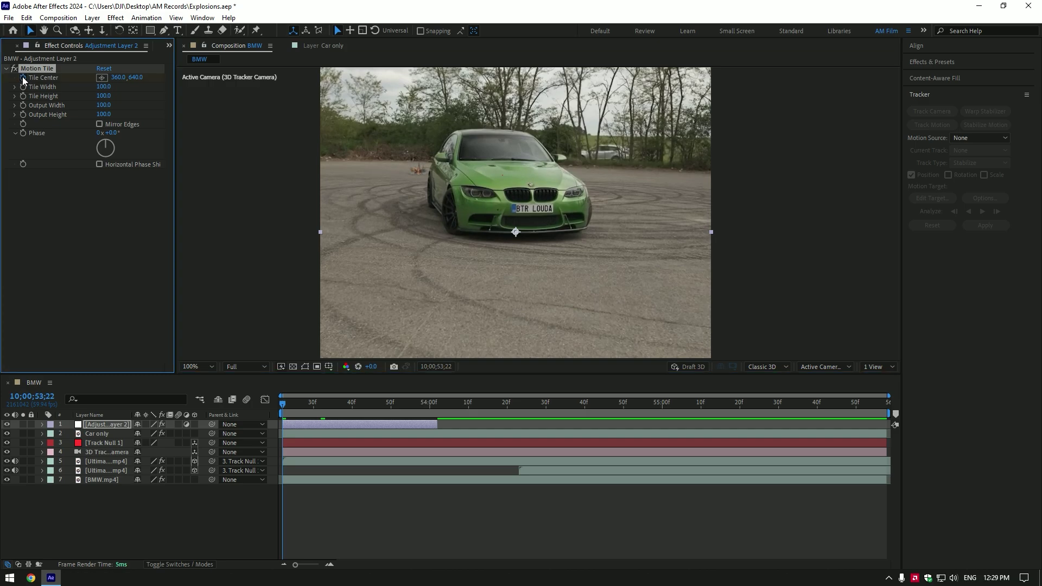
left_click_drag(136, 77, 147, 77)
key("shift+Page_Down")
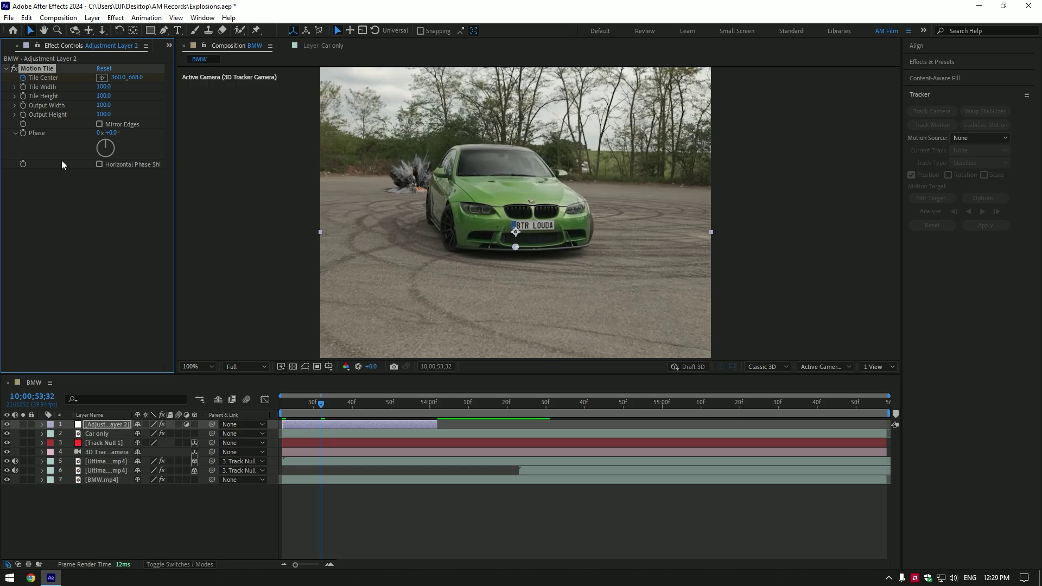
left_click_drag(136, 77, 107, 80)
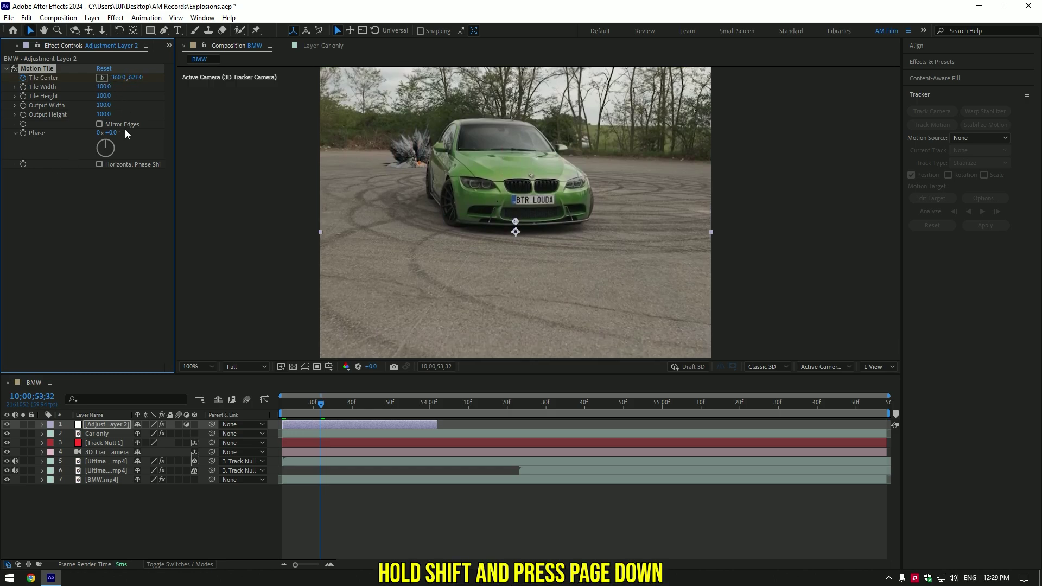
- Keyframe the Tile Center's vertical value to 647 at 10;00;53;42 and 633 at 10;00;53;52, and reset it at 10;00;54;02
key("shift+Page_Down")
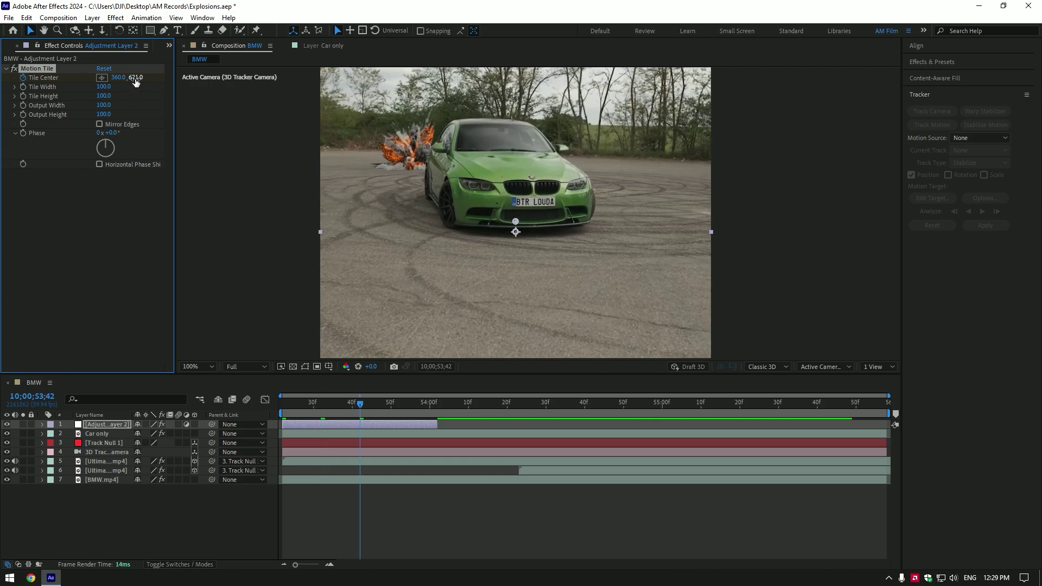
left_click_drag(136, 78, 152, 77)
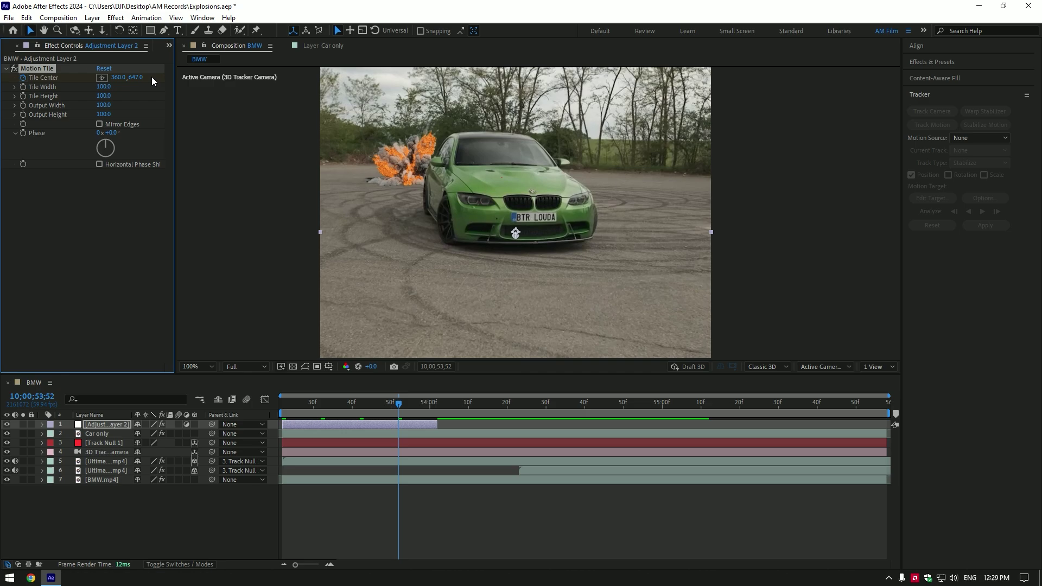
key("shift+Page_Down")
left_click_drag(136, 76, 132, 77)
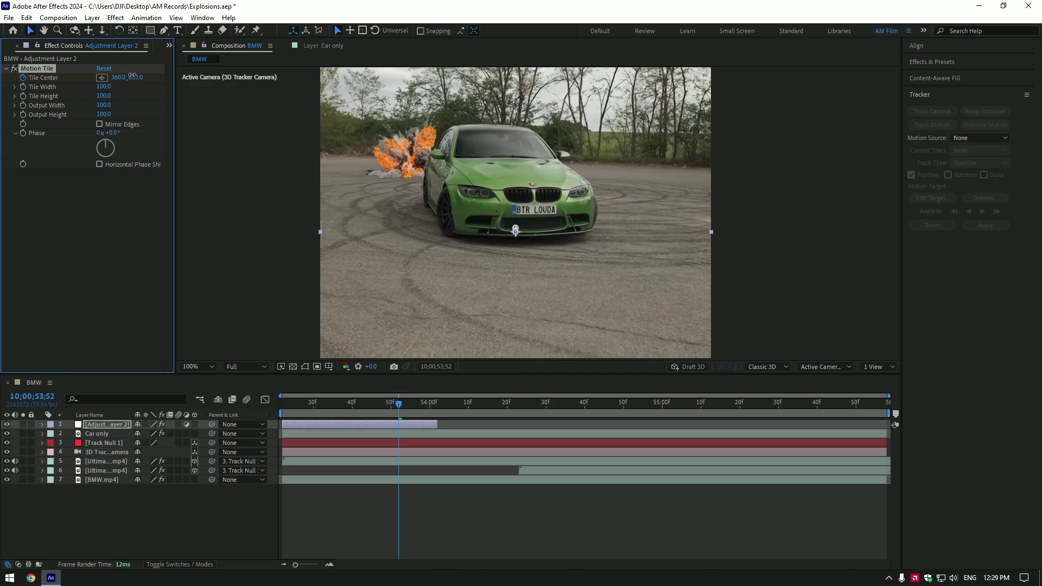
key("shift+Page_Down")
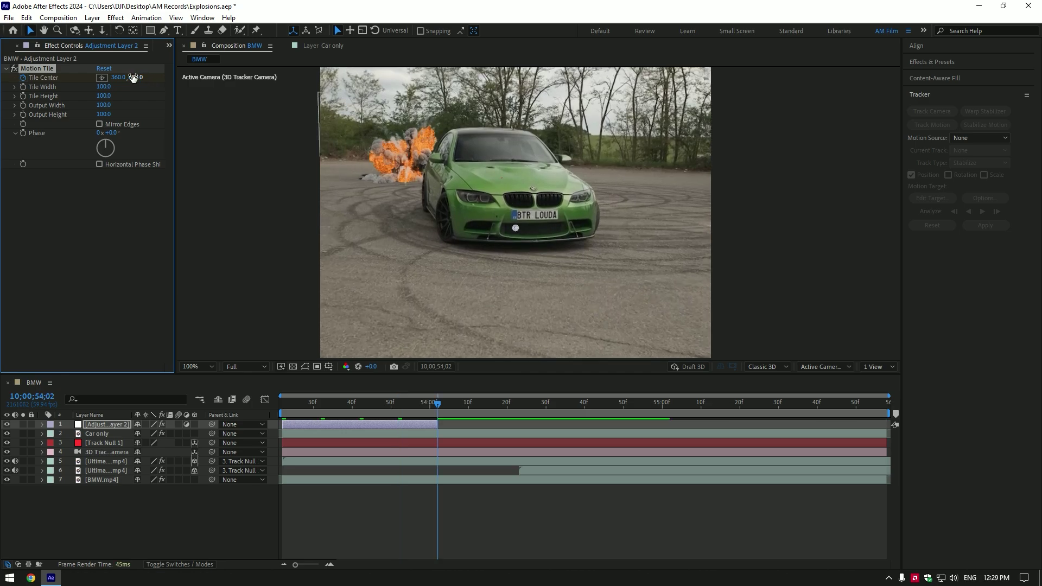
right_click(52, 77)
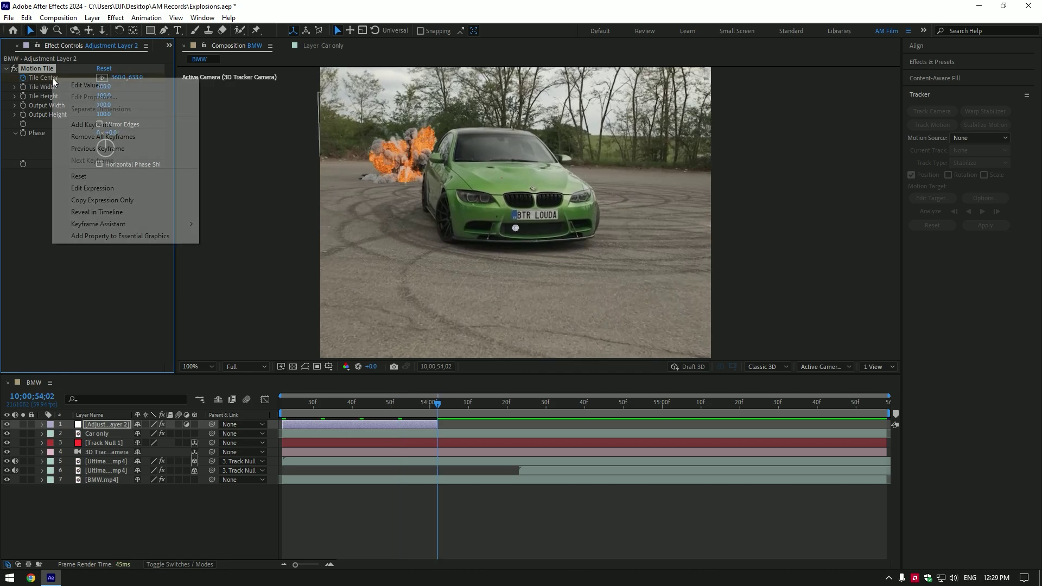
left_click(80, 175)
- Preview the camera shake from the start of the composition with the whole frame in view
left_click_drag(422, 402, 271, 407)
key("shift+slash")
key("space")
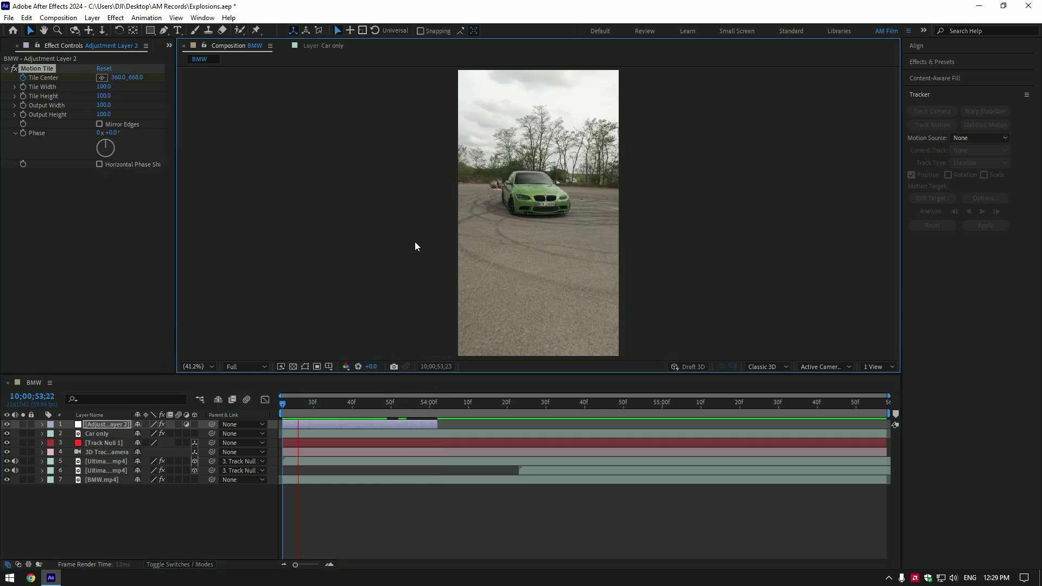
- Enable Mirror Edges on Motion Tile, set the Output Height to 120, and preview the shake from the start
left_click(347, 403)
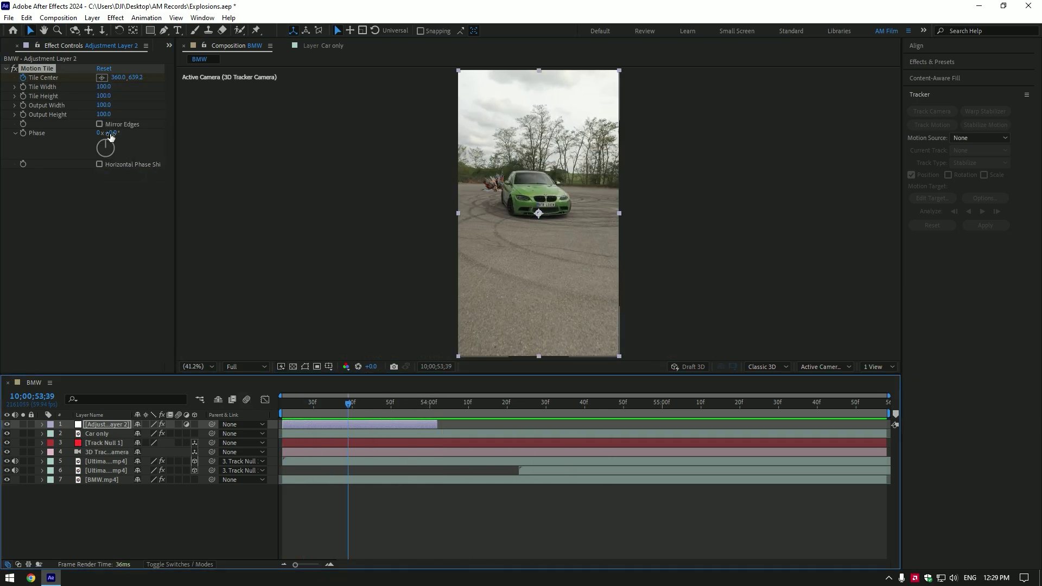
left_click(100, 124)
left_click(105, 114)
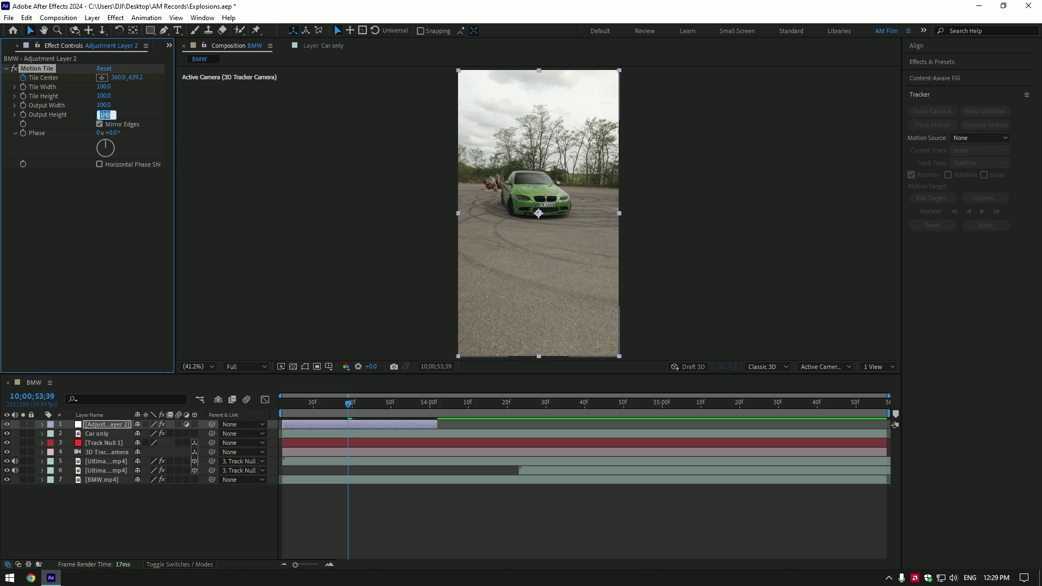
left_click_drag(358, 406, 268, 410)
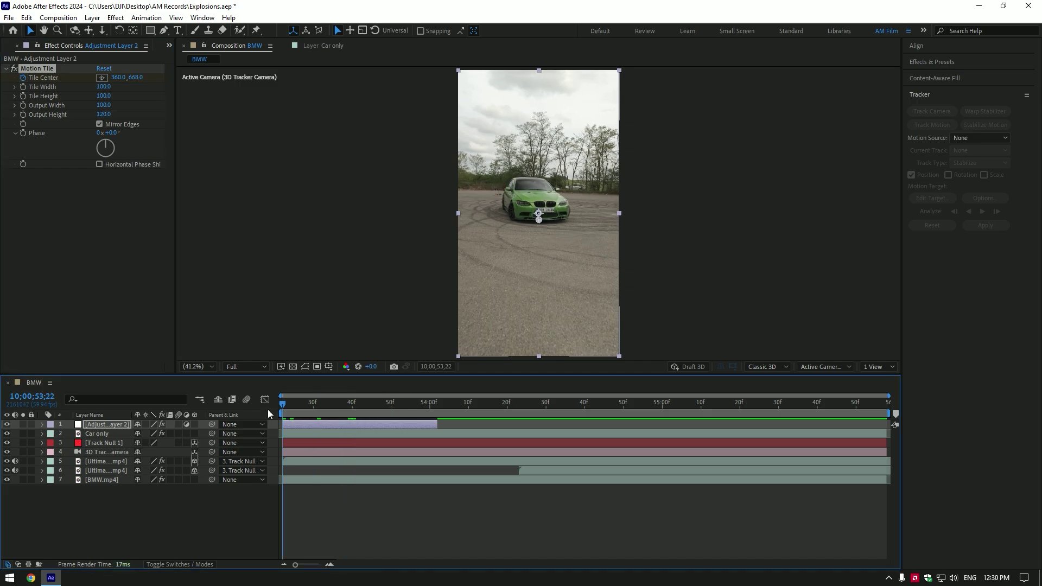
key("space")
key("space")
key("space")
- Apply Directional Blur to the adjustment layer and keyframe its Blur Length at 15 at the composition start
key("ctrl+space")
type("direc")
key("Return")
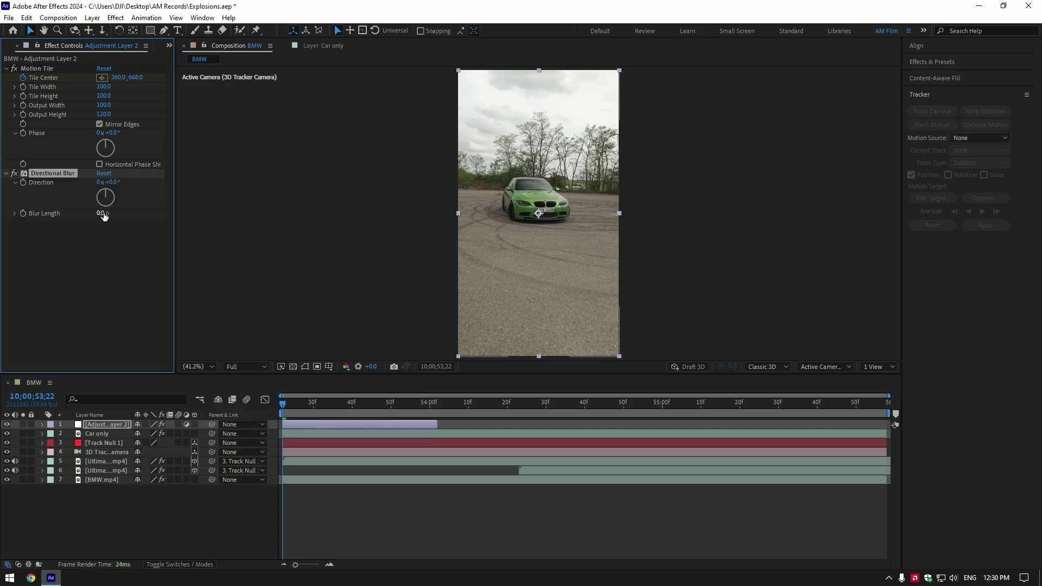
key("Return")
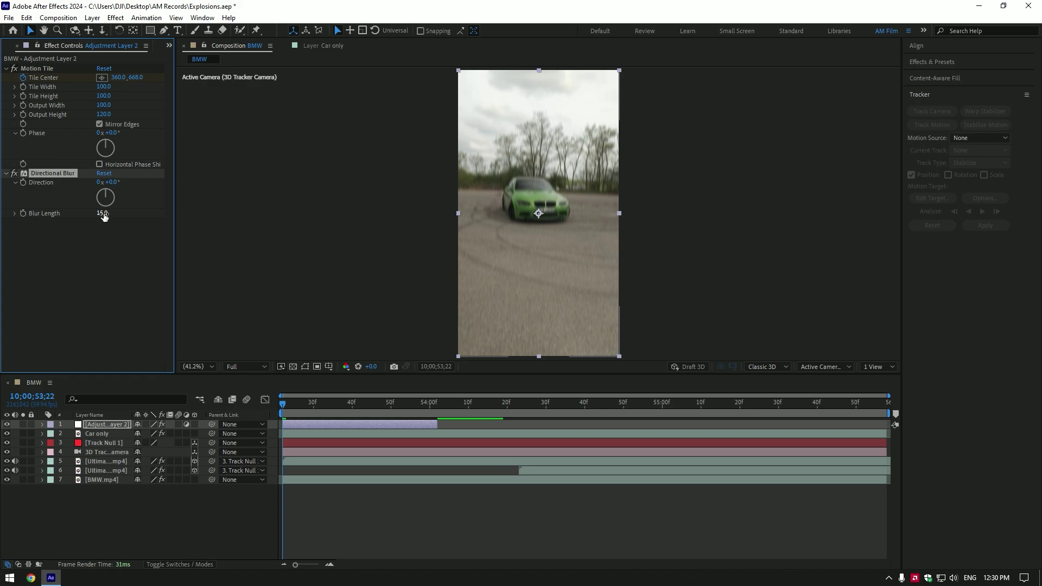
left_click(23, 213)
- Keyframe the Directional Blur's Blur Length to 0 at 10;00;53;42 and preview the blurred shake from the start
left_click_drag(305, 402, 362, 406)
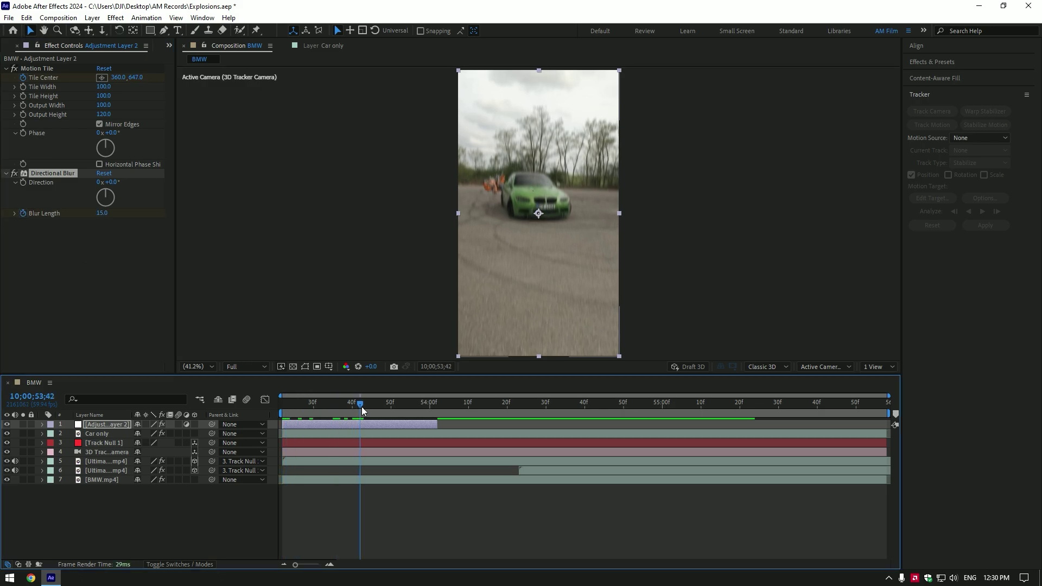
left_click(103, 212)
type("0")
key("Return")
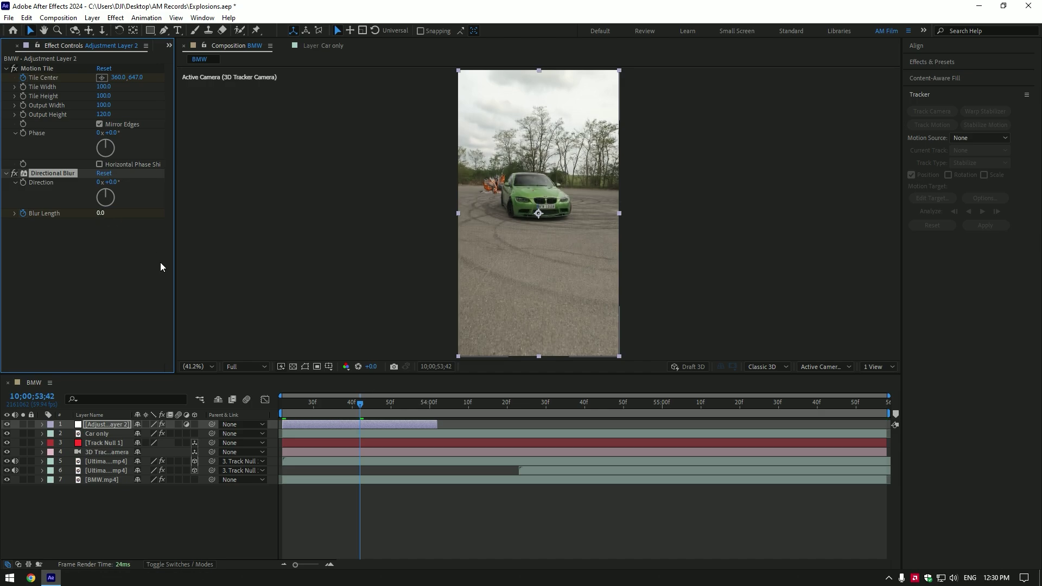
key("space")
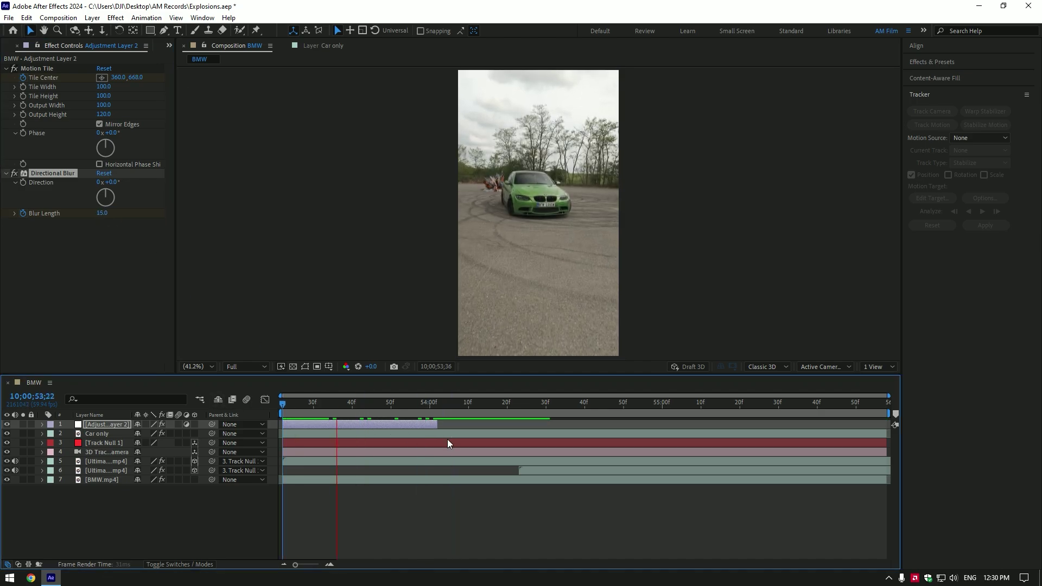
left_click_drag(421, 404, 271, 414)
key("space")
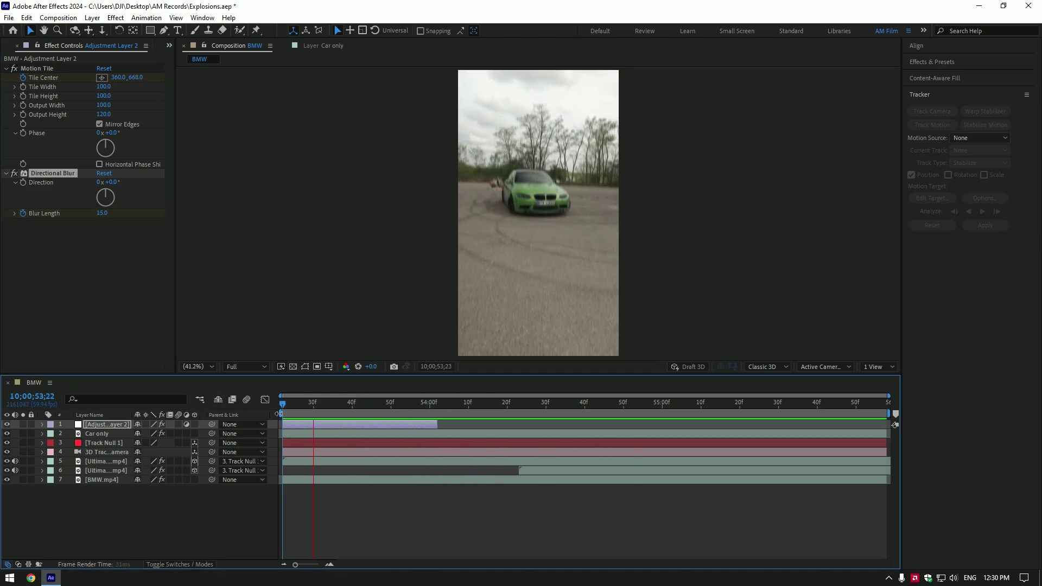
- Reveal the adjustment layer's keyframes and apply Easy Ease to all Tile Center keyframes
left_click_drag(375, 404, 359, 408)
left_click(359, 408)
left_click(351, 422)
key("u")
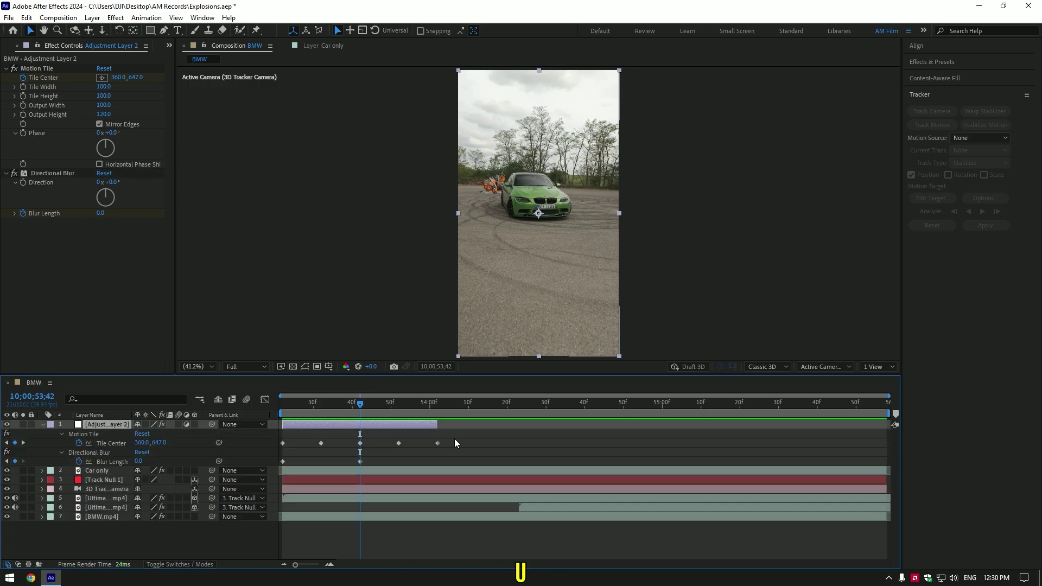
left_click_drag(454, 439, 306, 444)
key("F9")
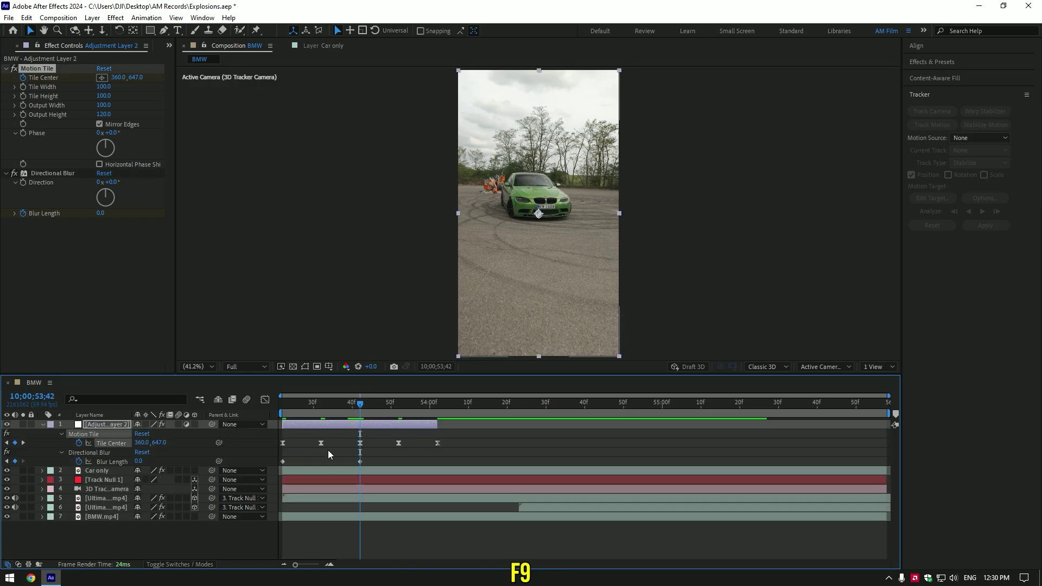
- Turn on motion blur for the shake adjustment layer and the composition, and preview the result
left_click(178, 424)
left_click(43, 424)
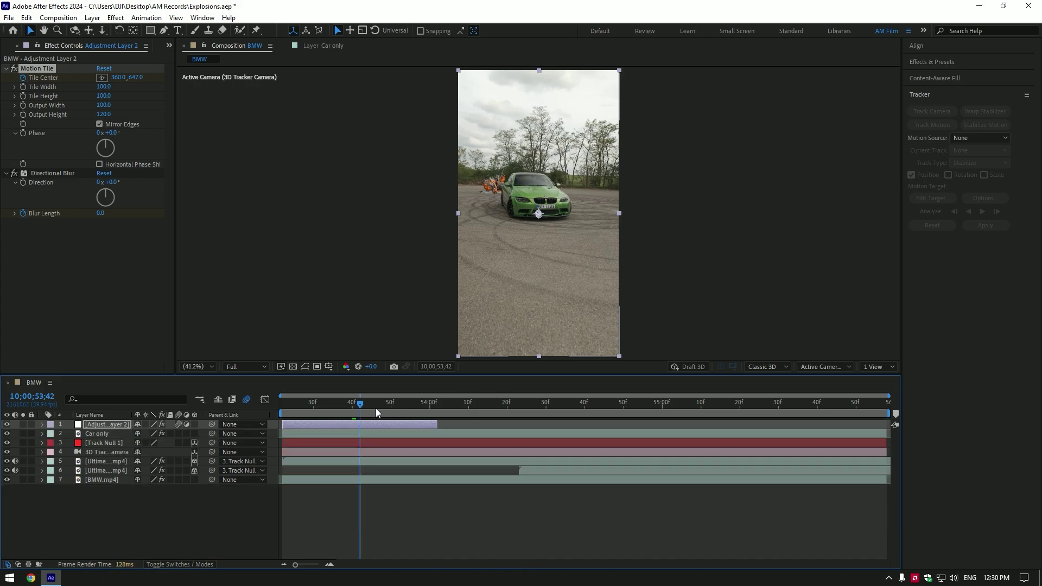
key("space")
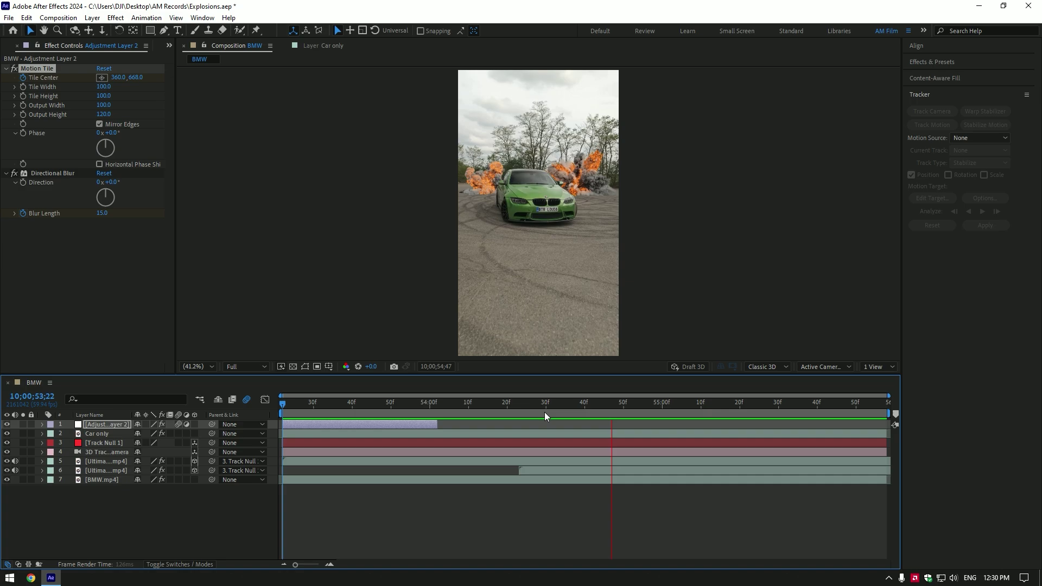
- Duplicate the shake adjustment layer, move the copy to begin with the second explosion, and preview it
left_click_drag(519, 406, 530, 406)
left_click(369, 425)
key("ctrl+d")
left_click_drag(340, 424, 572, 434)
key("shift+Page_Up")
key("space")
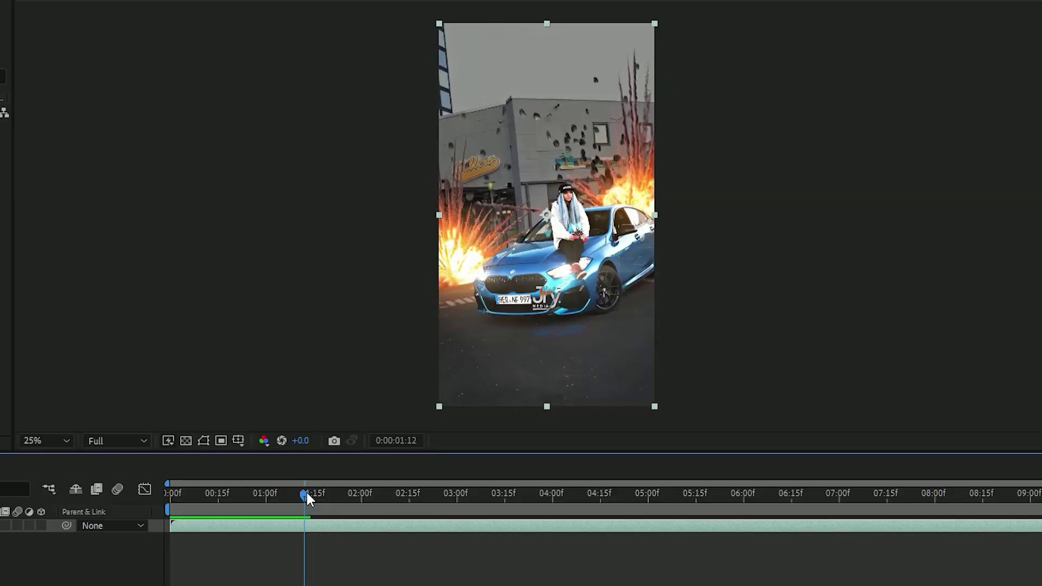
left_click_drag(305, 491, 348, 489)
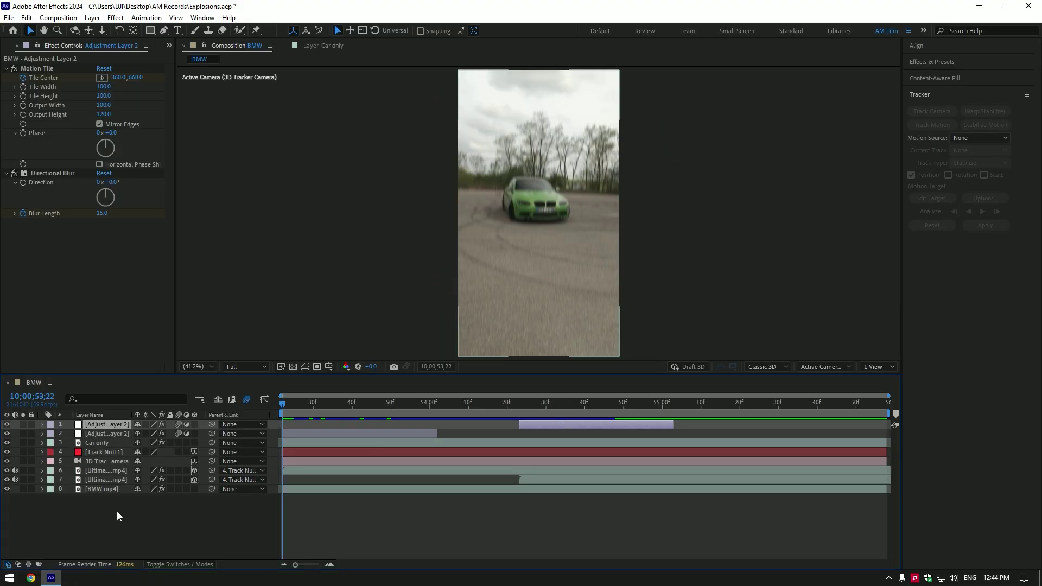
- Add a new adjustment layer over the full composition and apply the Transform effect to it
right_click(116, 511)
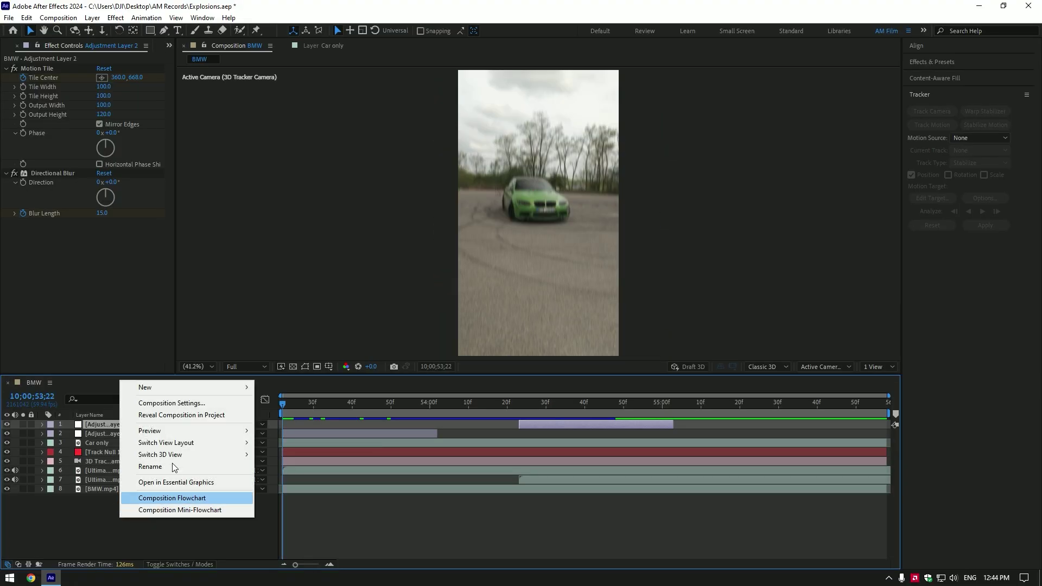
mouse_move(142, 386)
left_click(306, 464)
key("ctrl+space")
type("tr")
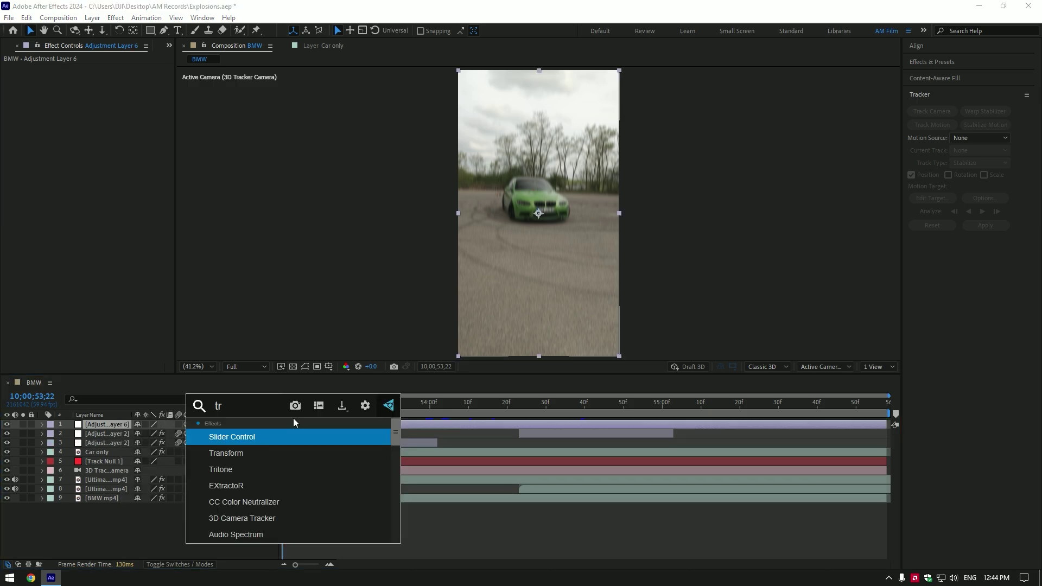
type("ans")
key("Return")
- Keyframe Transform's Position and Scale at 10;00;53;26, and set Scale 137 and Position 456, 675 at 10;00;53;35
key("slash")
left_click_drag(295, 403, 297, 405)
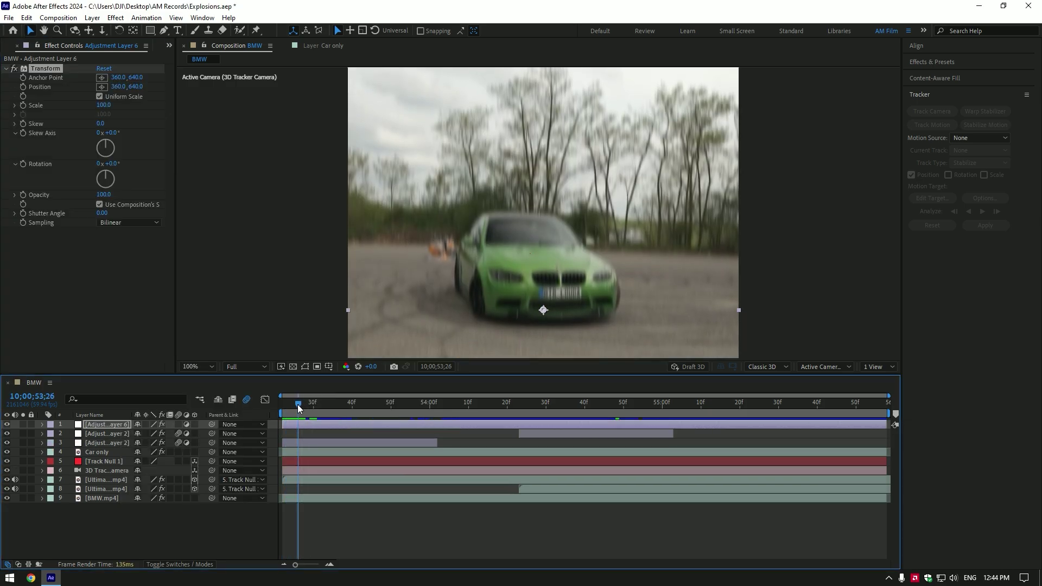
left_click(26, 97)
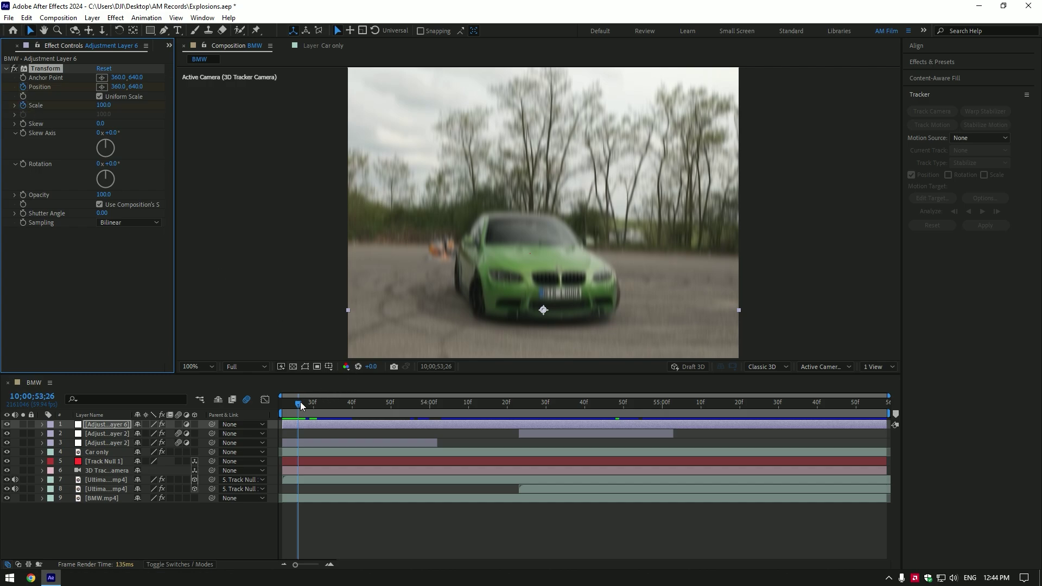
left_click_drag(300, 404, 333, 405)
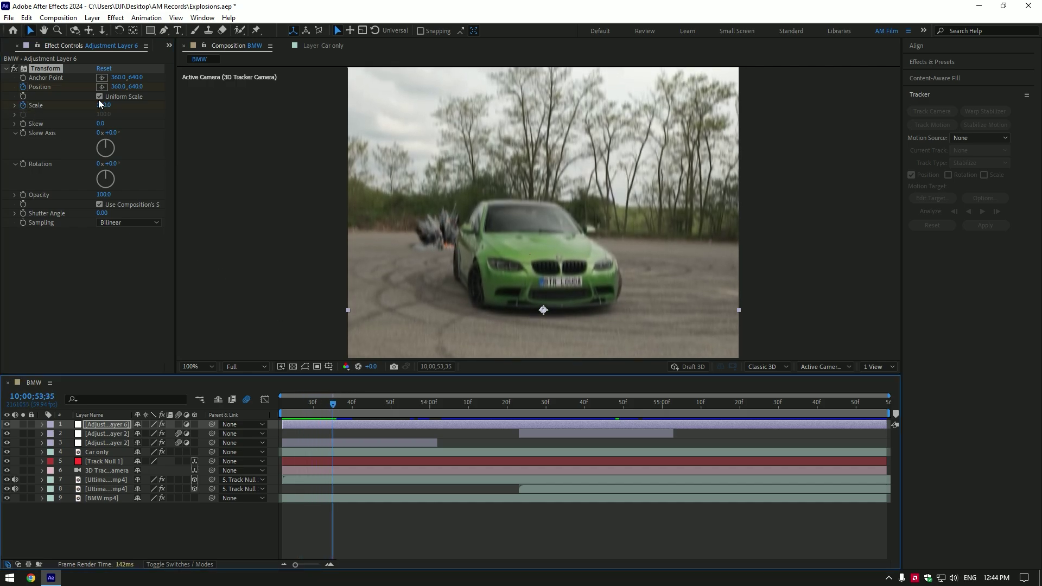
left_click_drag(99, 104, 157, 83)
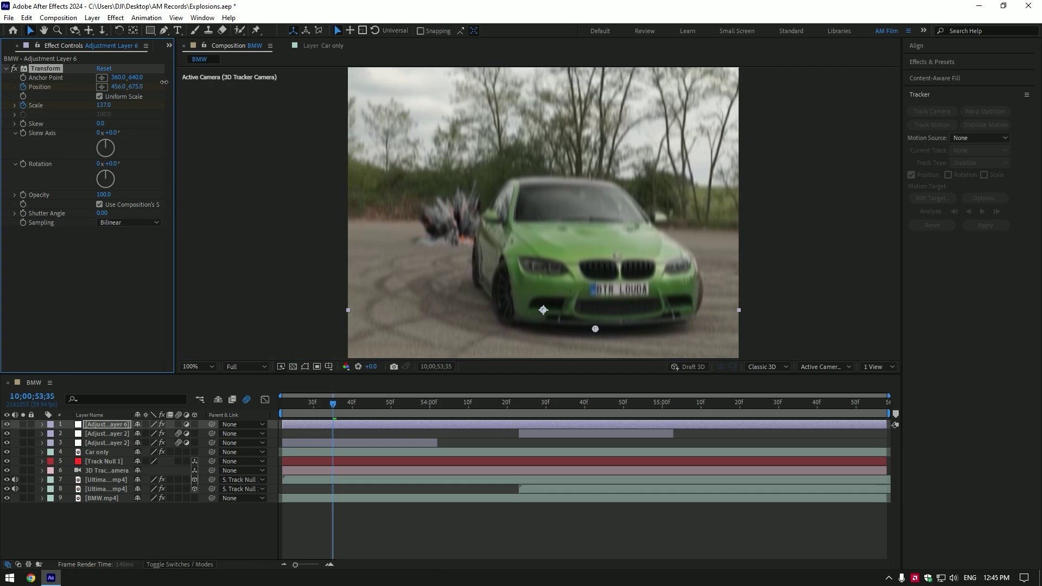
- Set Transform's Position to 456, 674, then copy its zoomed-in Position and Scale keyframes and paste them just before the second explosion begins
left_click_drag(164, 82, 163, 82)
scroll(482, 220, "down", 3)
key("u")
left_click_drag(374, 412, 333, 461)
key("ctrl+c")
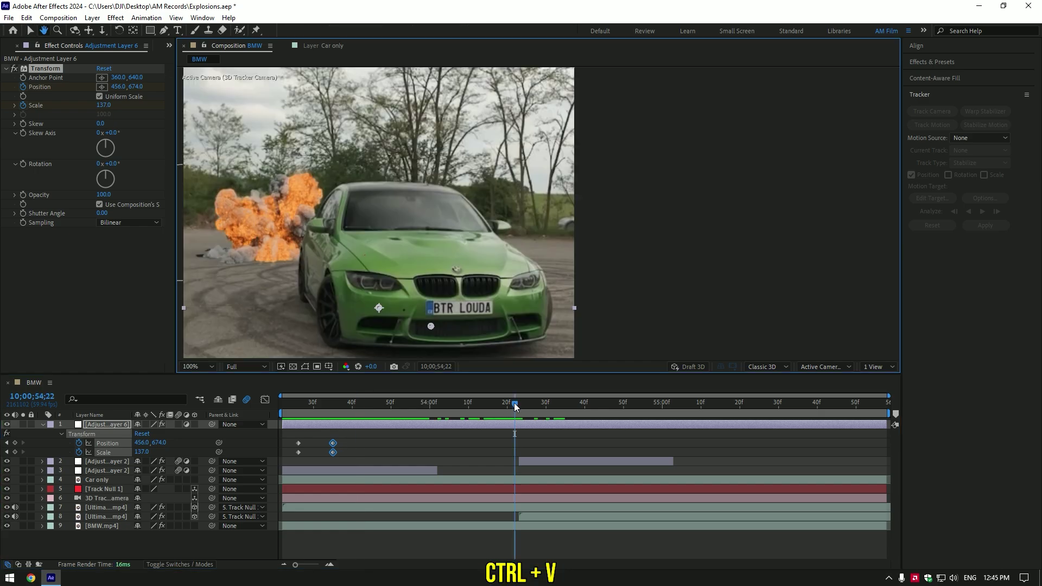
left_click_drag(514, 403, 538, 404)
key("ctrl+v")
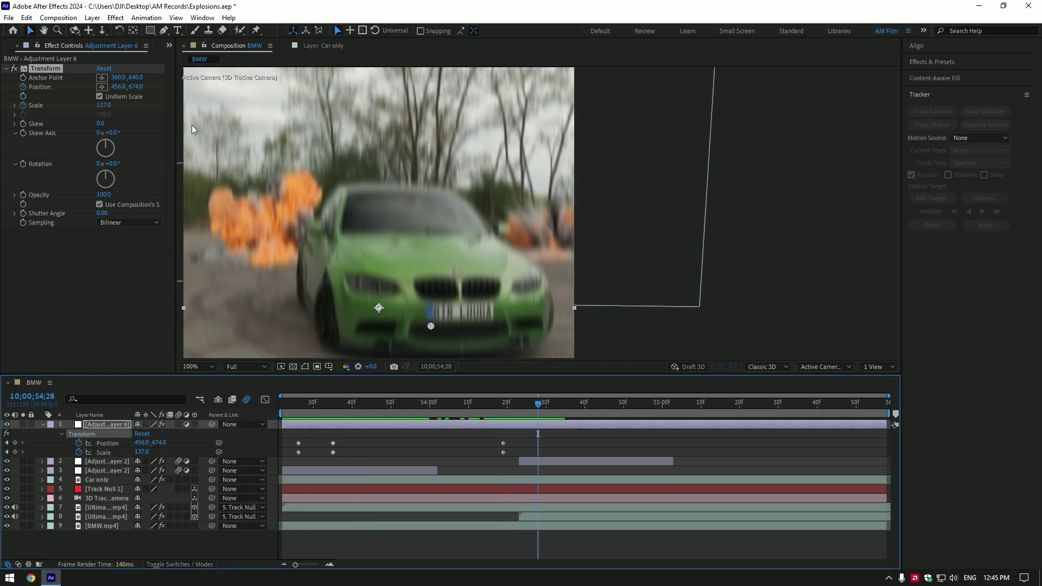
- Keyframe Transform's Scale at 168 and Position at 312, 696 at 10;00;54;28, and reset both properties to their defaults at 10;00;54;54
left_click_drag(107, 109, 49, 96)
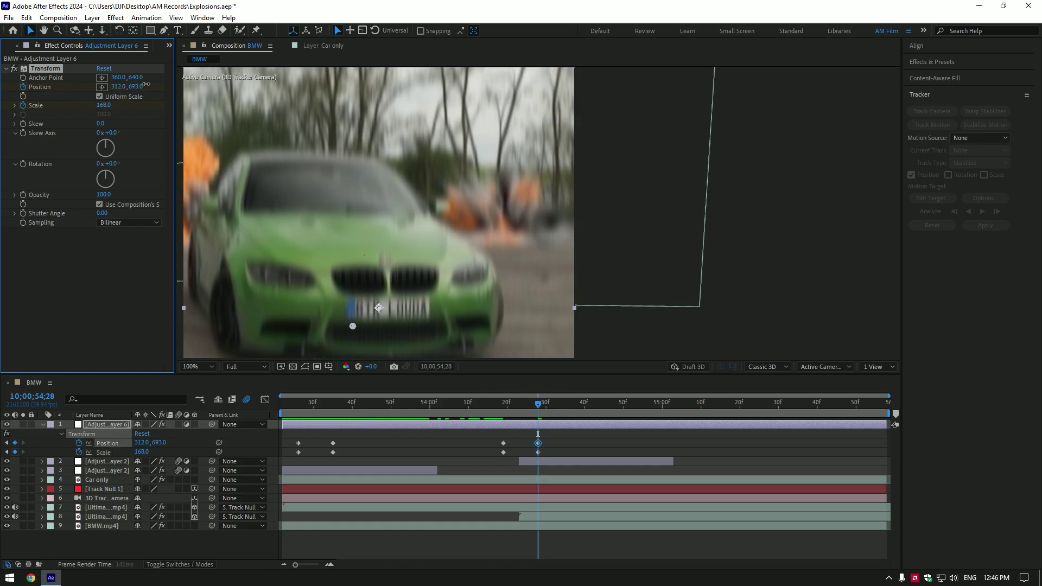
left_click_drag(146, 84, 147, 84)
scroll(559, 342, "down", 4)
left_click_drag(540, 403, 639, 407)
right_click(37, 106)
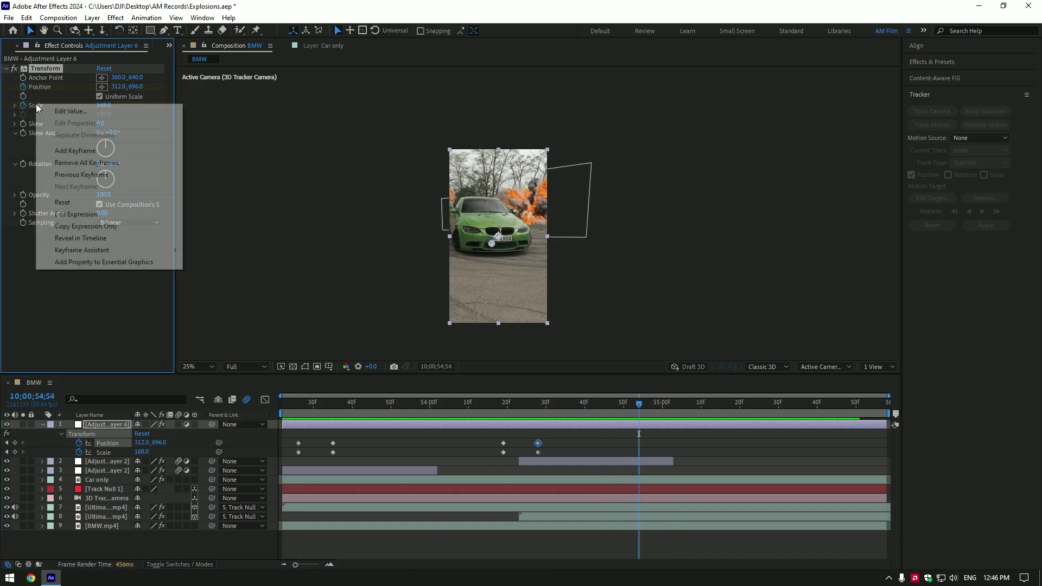
left_click(73, 202)
right_click(41, 88)
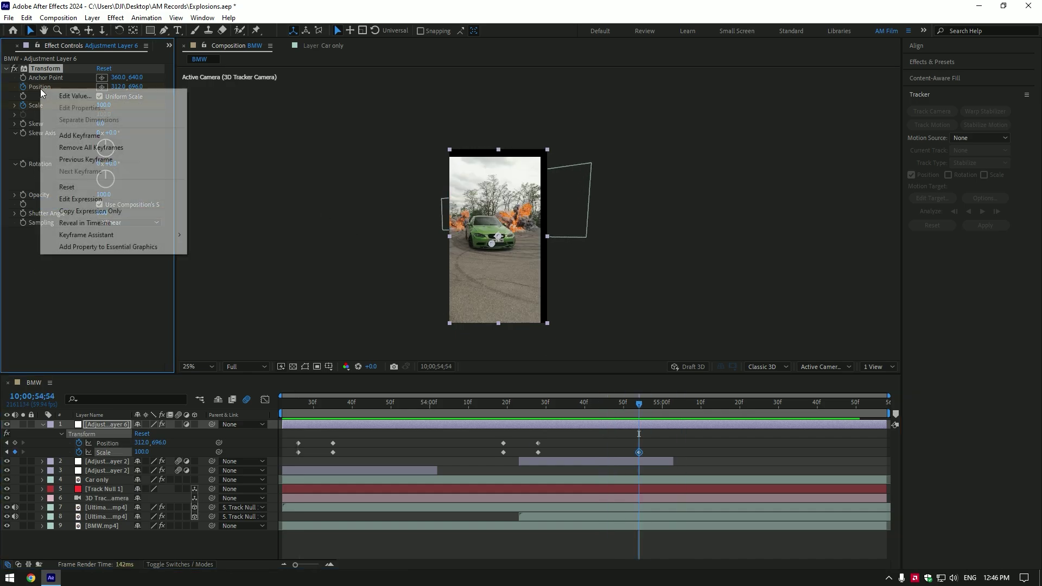
left_click(68, 186)
- Apply Easy Ease to all Position and Scale keyframes, and turn off Use Composition's Shutter Angle with Transform's Shutter Angle set to 360
left_click_drag(650, 403, 302, 402)
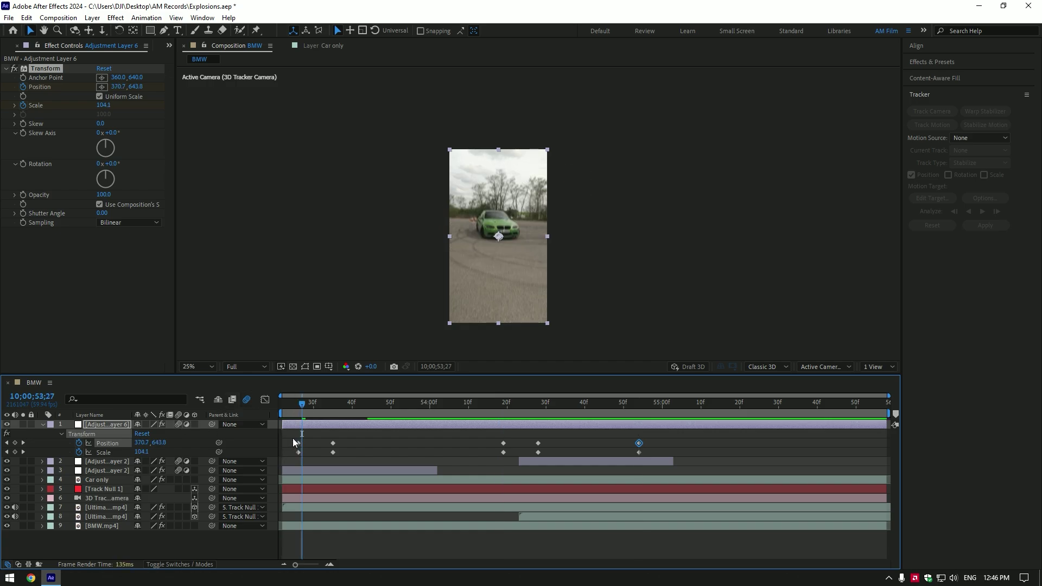
left_click_drag(292, 438, 670, 451)
key("F9")
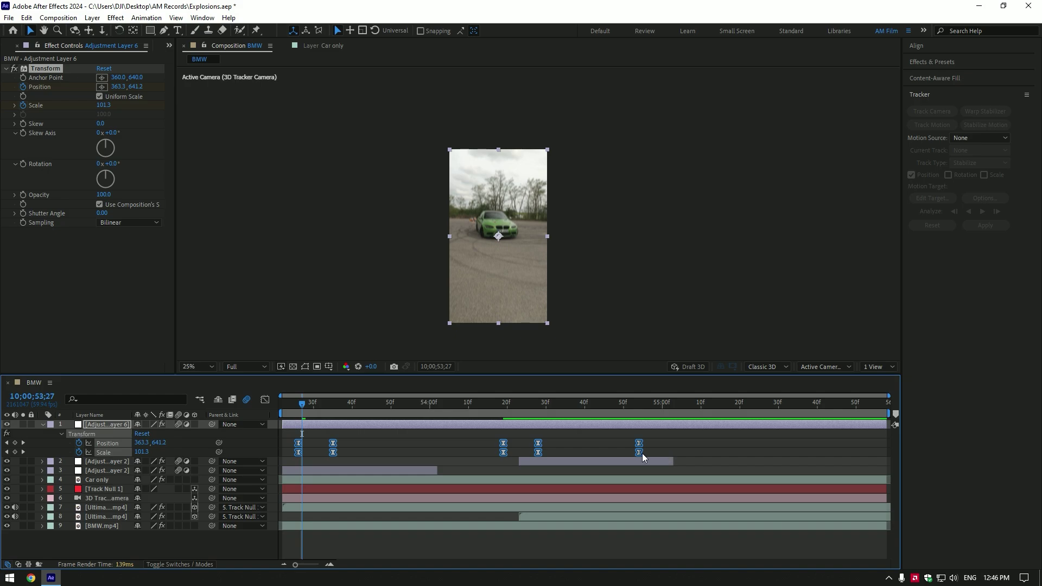
left_click(98, 204)
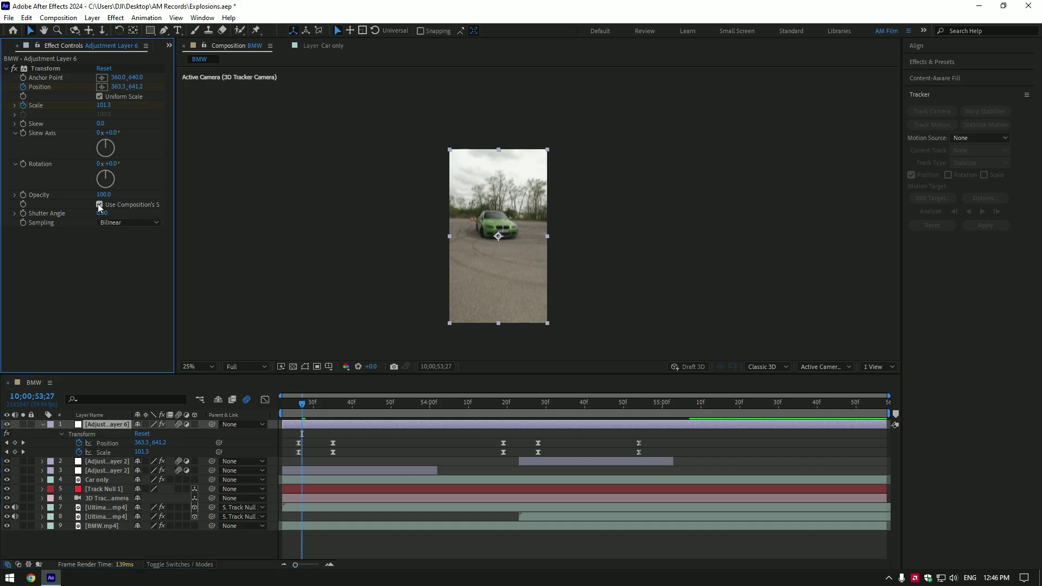
left_click_drag(102, 213, 159, 212)
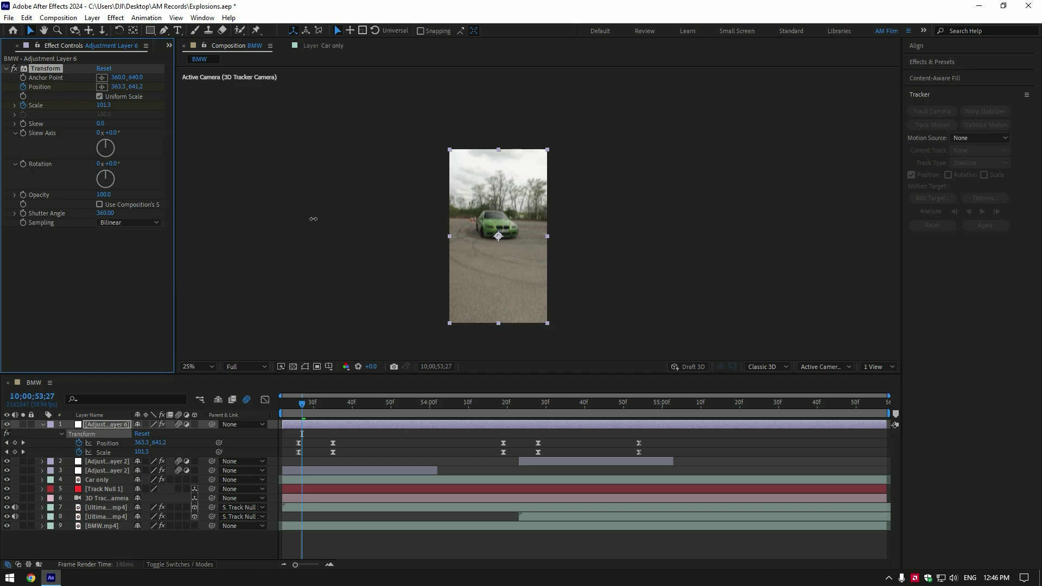